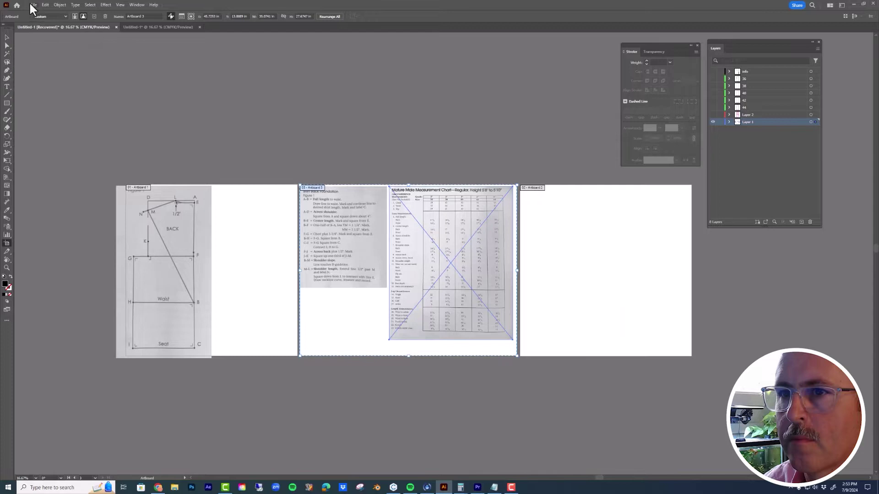
# Step: Create a document with three 2000 × 2000 px artboards and drag Artboard 3 beside the others
pyautogui.click(29, 2)
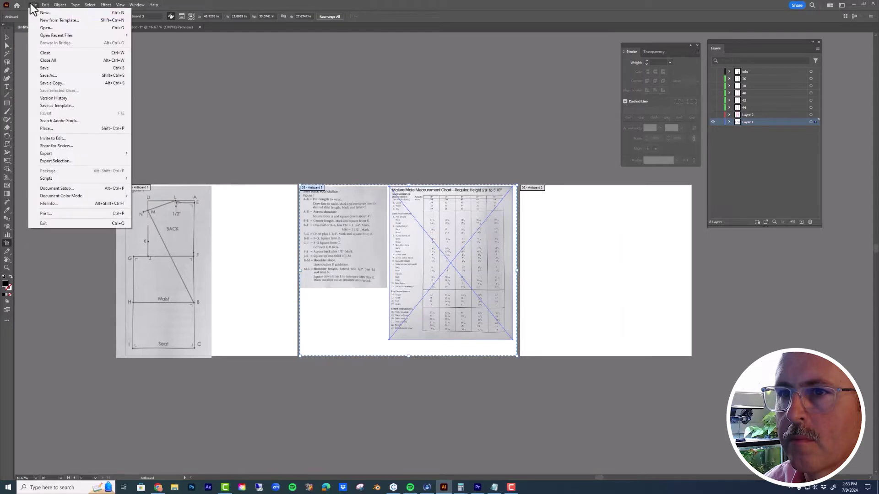
pyautogui.click(32, 10)
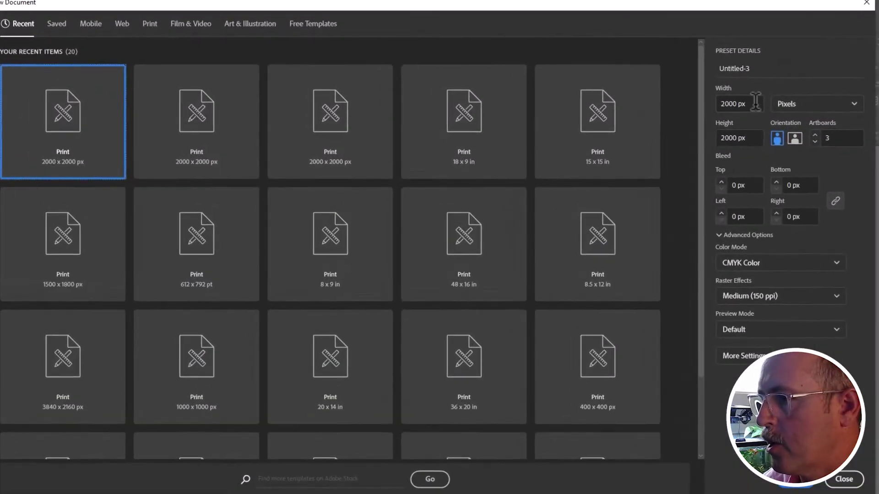
pyautogui.click(731, 104)
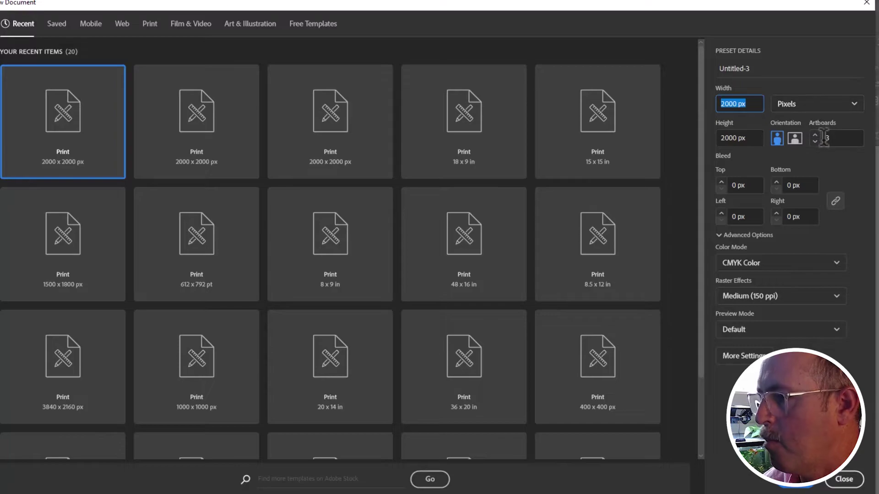
pyautogui.click(796, 480)
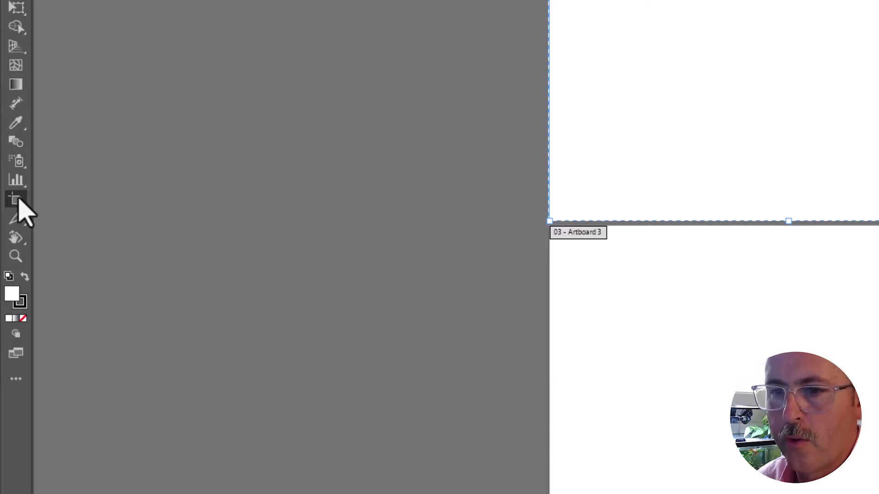
pyautogui.click(16, 199)
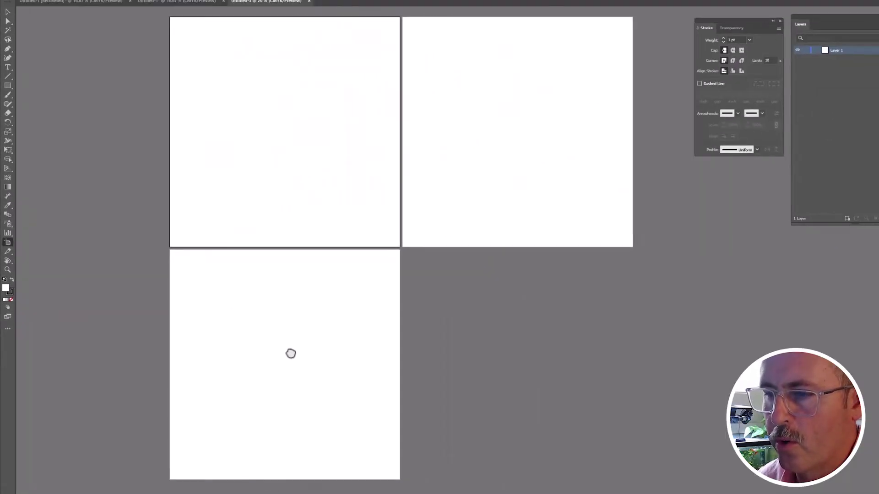
pyautogui.moveTo(291, 353); pyautogui.dragTo(687, 205)
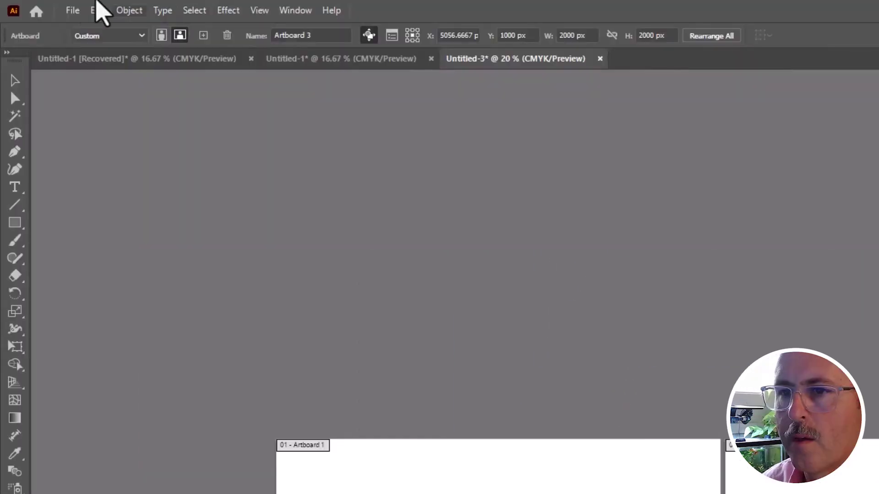
# Step: Place the measurement chart image on Artboard 3, lock Layer 1, and add Layer 2
pyautogui.click(72, 10)
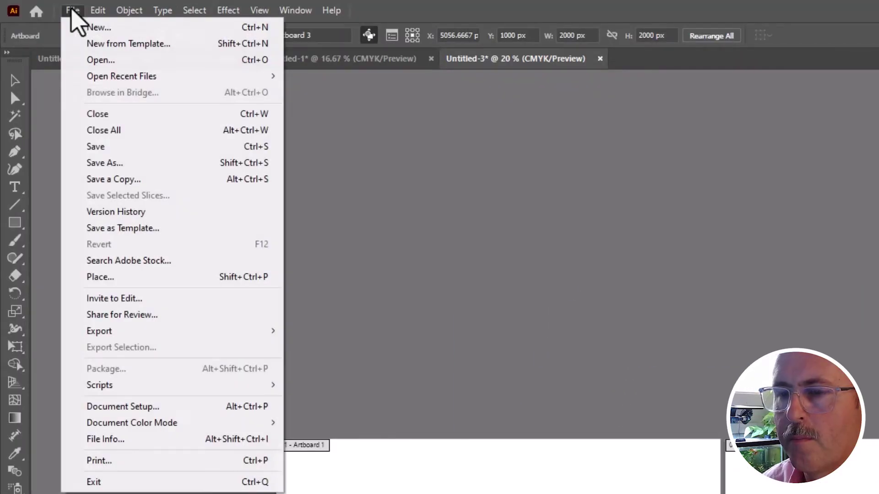
pyautogui.click(110, 278)
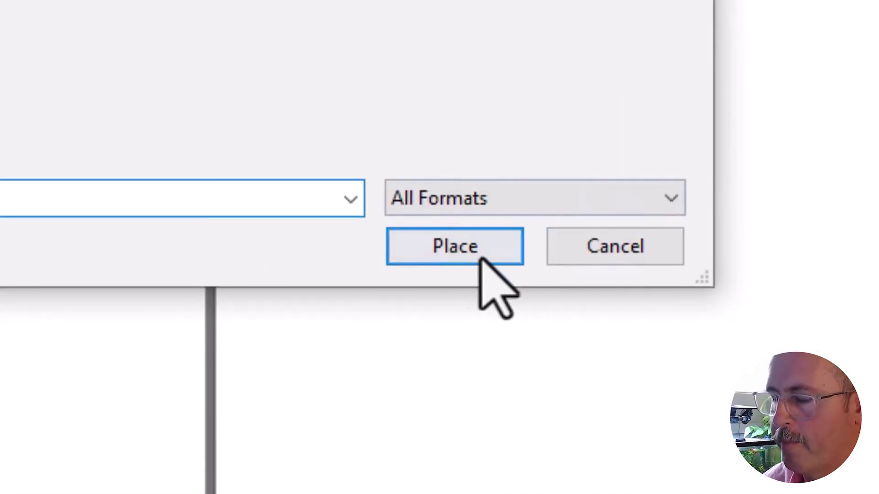
pyautogui.click(444, 362)
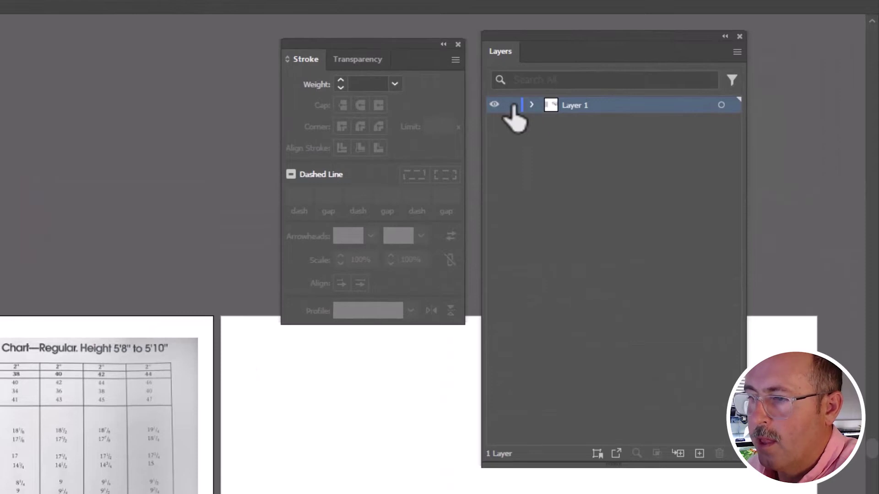
pyautogui.click(510, 105)
pyautogui.click(699, 453)
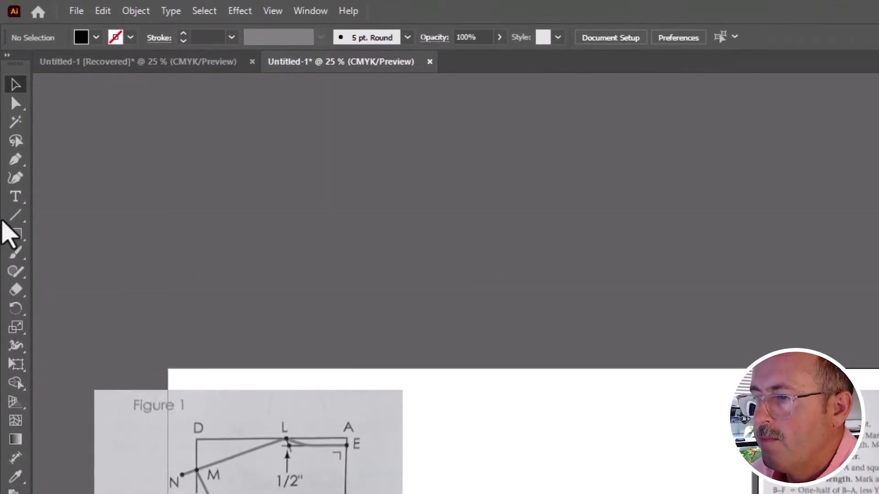
# Step: Set the Line Segment tool to no fill with a black stroke, angle 90° and a new length
pyautogui.click(16, 216)
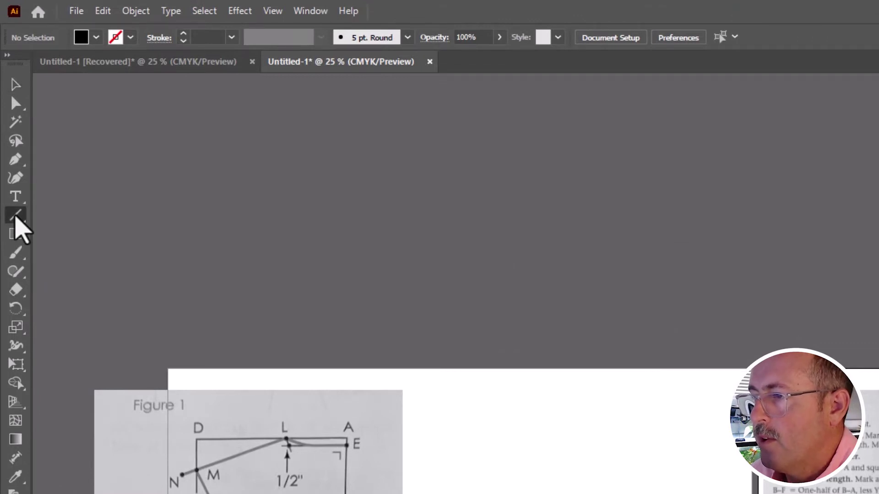
pyautogui.hotkey('shift', 'x')
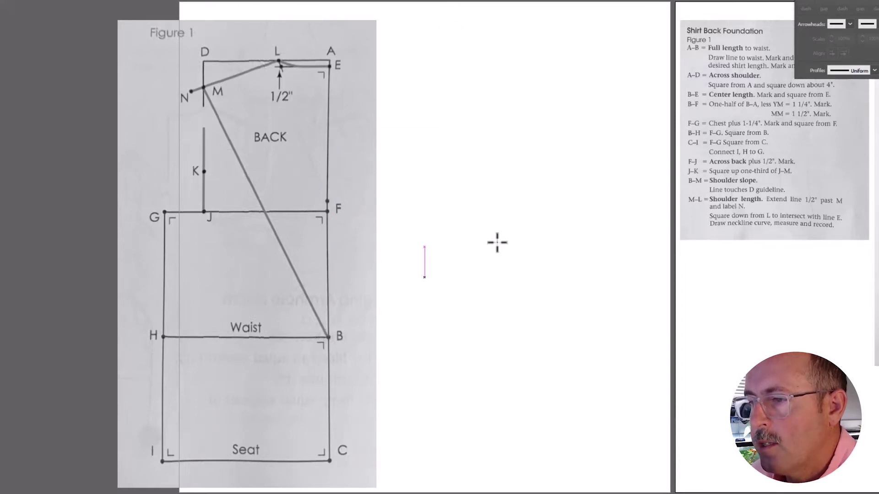
pyautogui.click(592, 97)
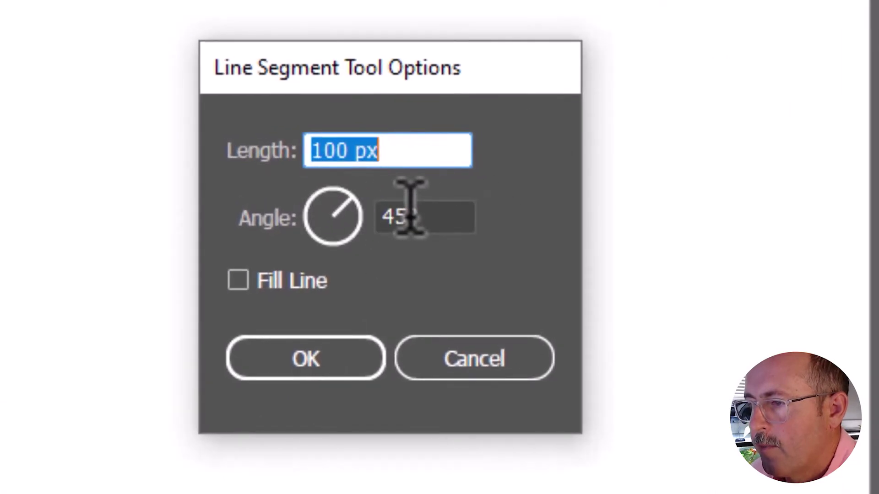
pyautogui.press('Tab')
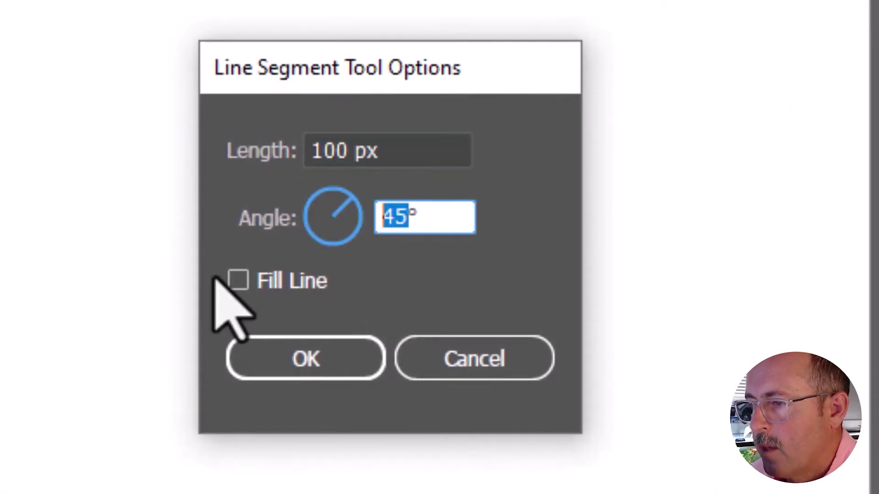
pyautogui.write('90')
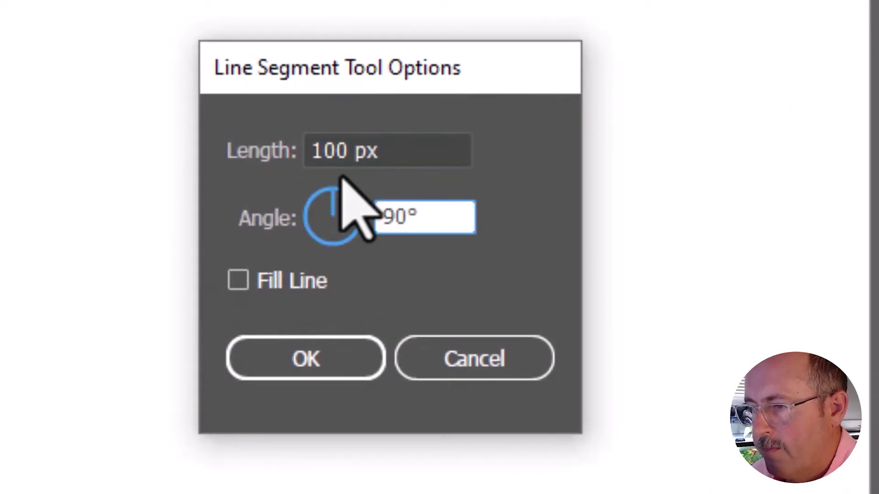
pyautogui.click(337, 151)
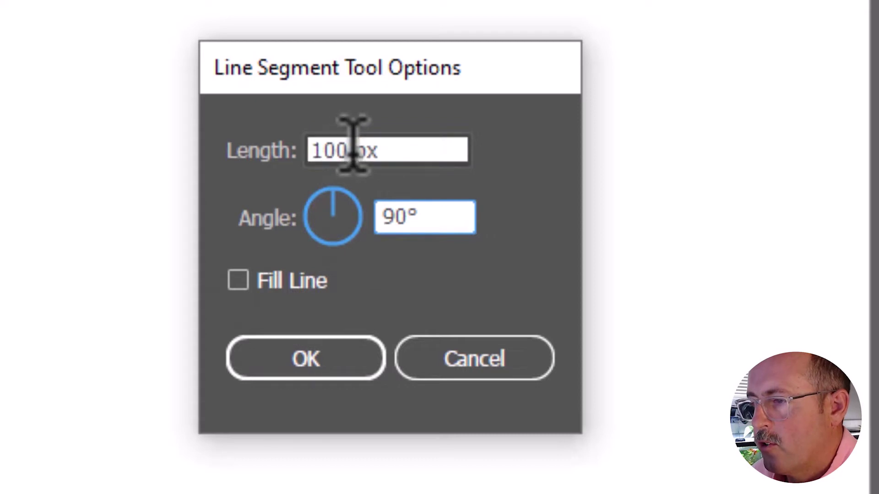
pyautogui.doubleClick(353, 147)
pyautogui.write('1')
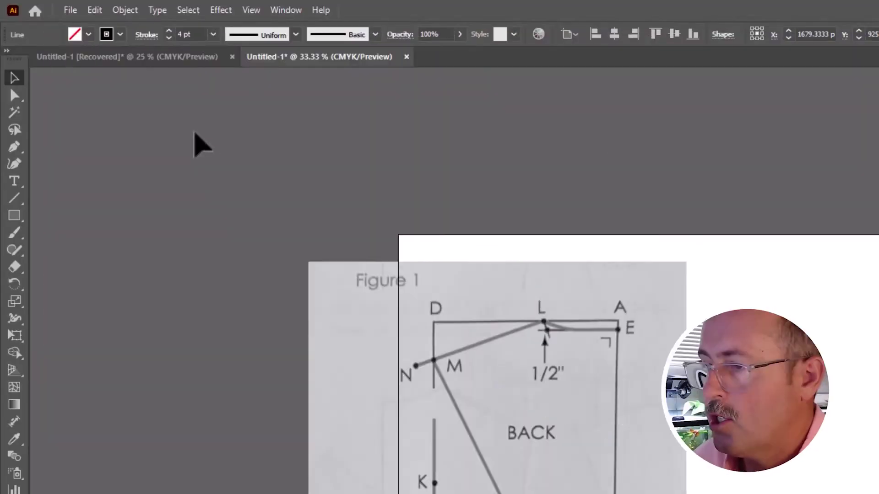
# Step: Switch the Document Setup units from pixels to inches
pyautogui.click(73, 11)
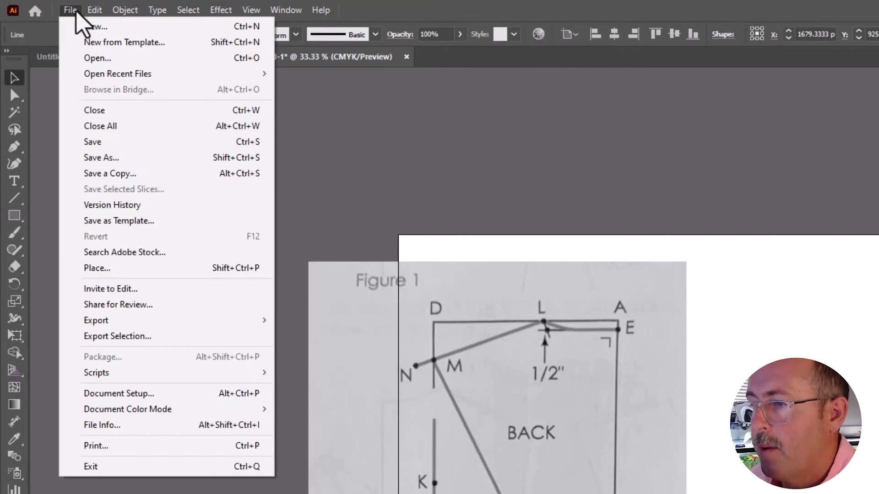
pyautogui.click(80, 386)
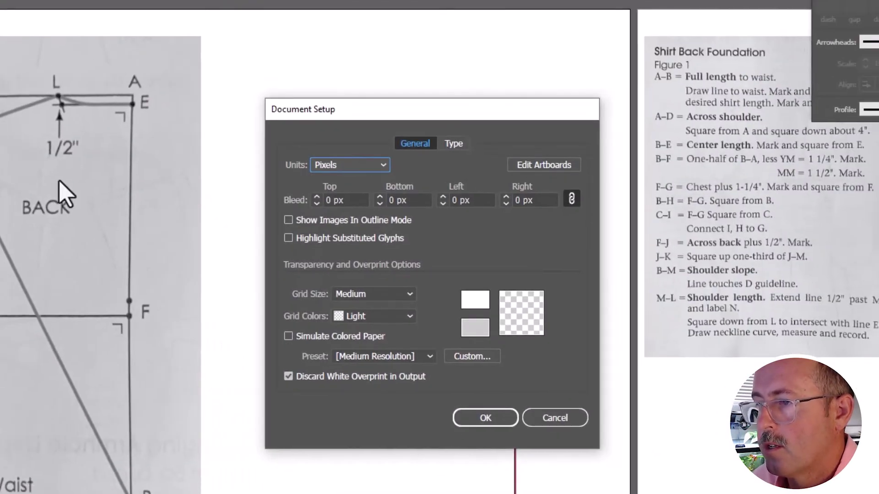
pyautogui.click(364, 165)
pyautogui.click(360, 229)
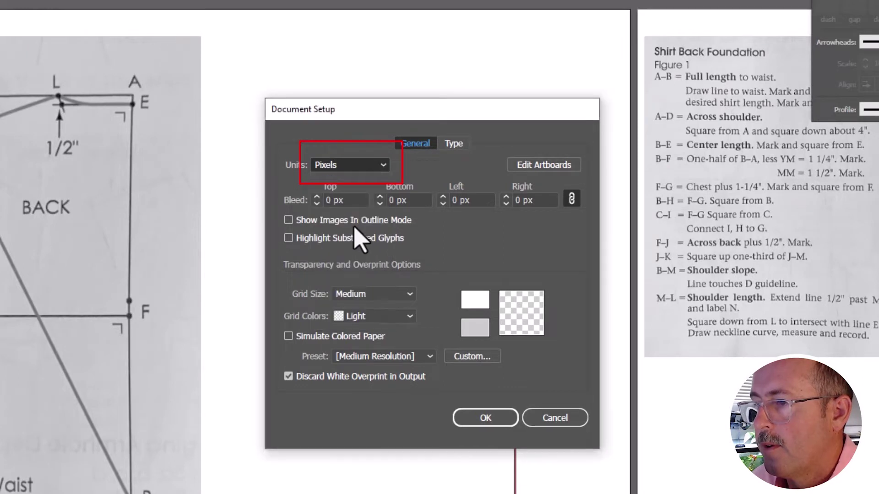
pyautogui.click(484, 418)
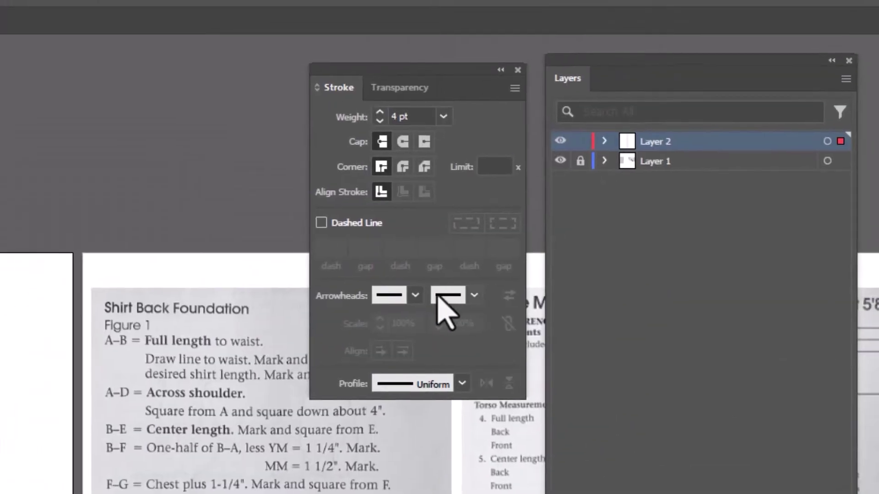
# Step: Put an Arrow 21 round dot at the vertical line's start and begin entering a smaller scale
pyautogui.click(415, 296)
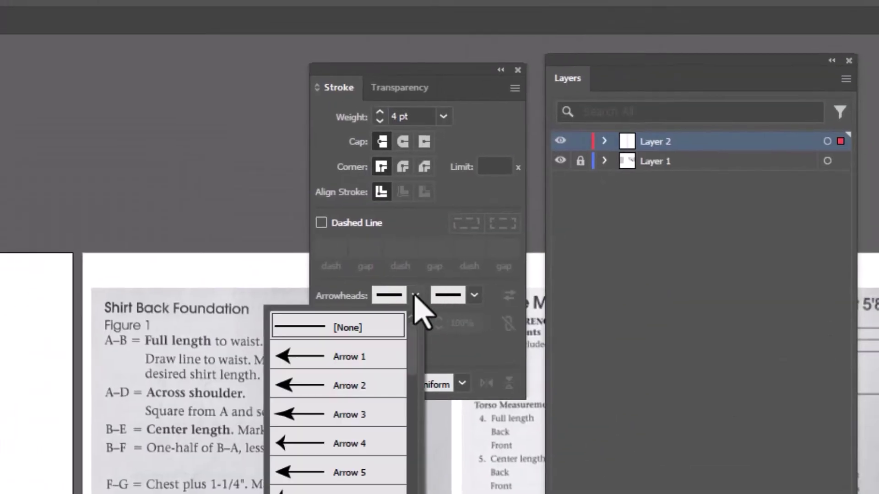
pyautogui.scroll(-6, 353, 437)
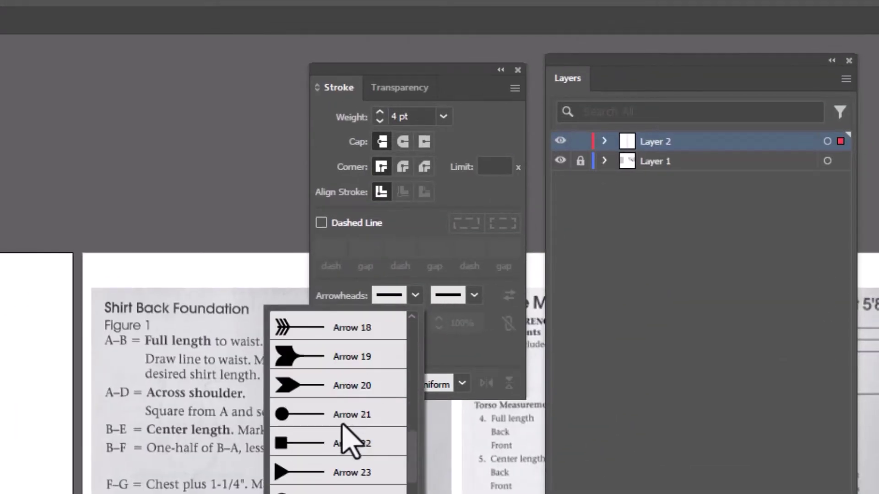
pyautogui.click(344, 416)
pyautogui.click(407, 323)
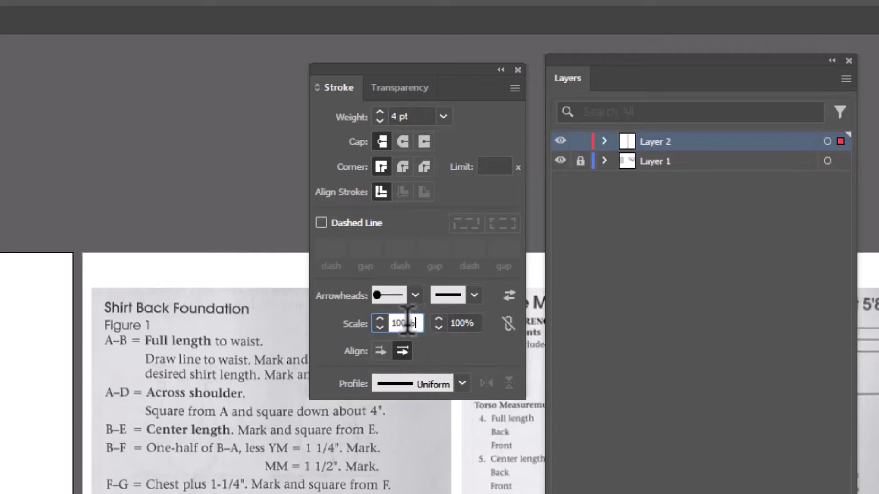
pyautogui.moveTo(407, 323); pyautogui.dragTo(389, 323)
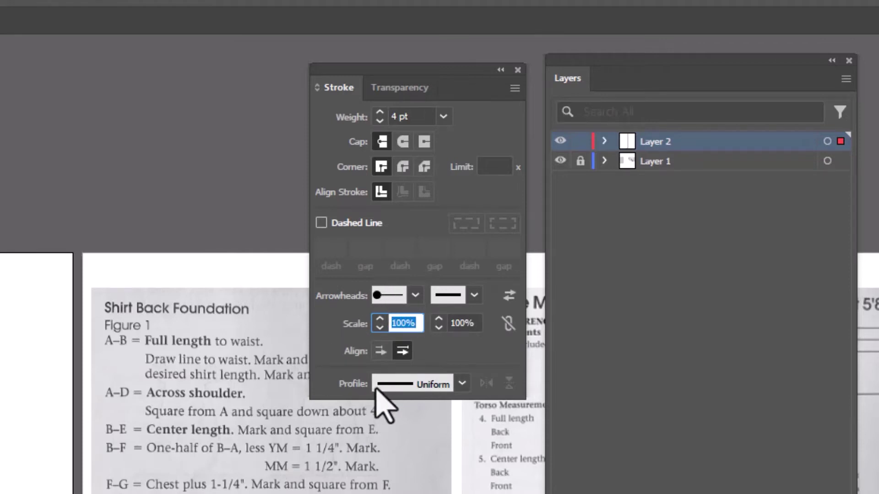
pyautogui.write('4')
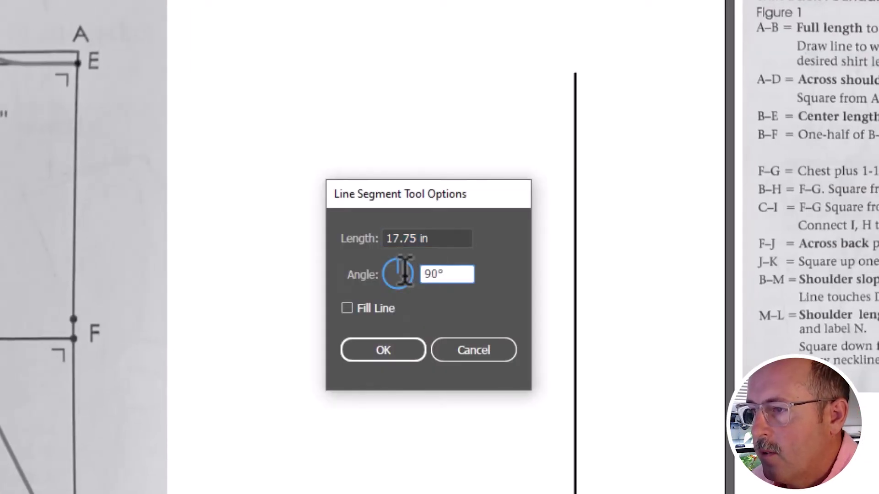
# Step: Draw an 8.5 in line at 0° crossing the vertical centre-back line
pyautogui.doubleClick(404, 271)
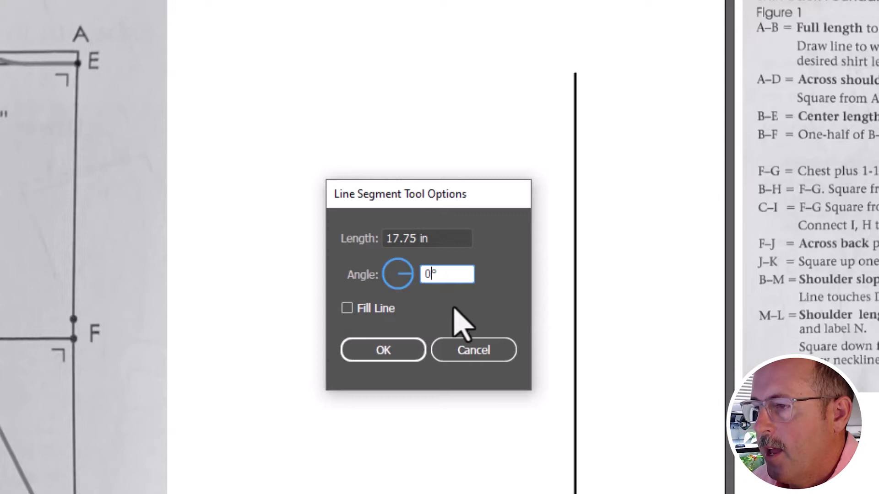
pyautogui.click(426, 236)
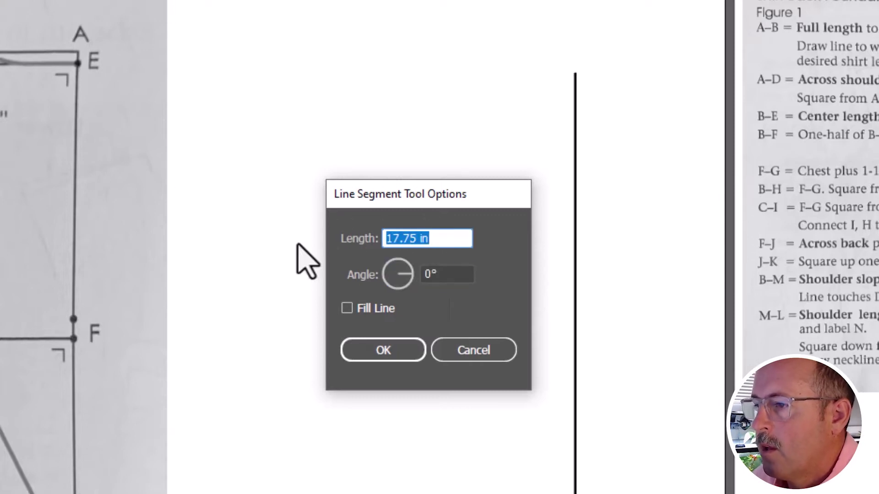
pyautogui.write('8.5')
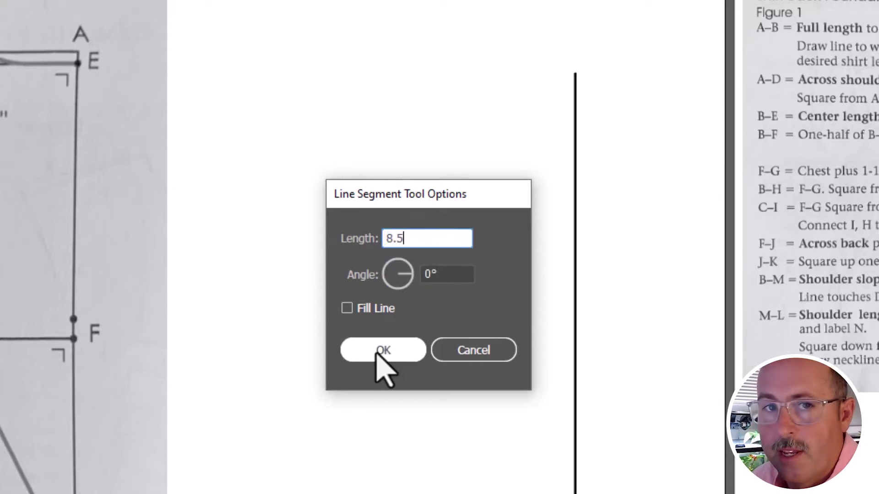
pyautogui.click(388, 349)
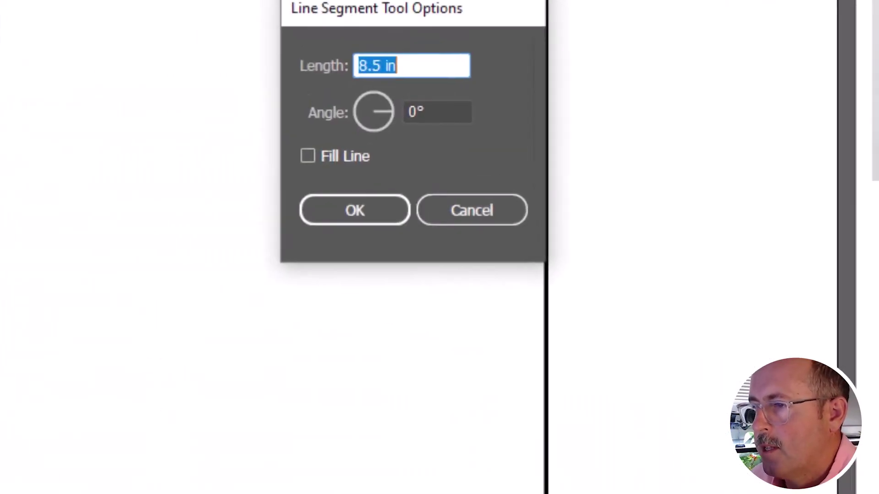
# Step: Draw a 16.5 in vertical line at 90°
pyautogui.doubleClick(415, 110)
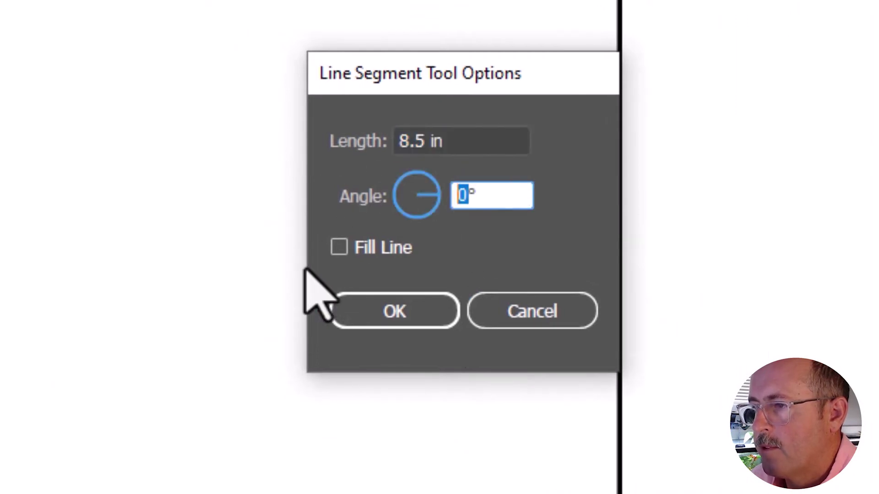
pyautogui.write('90')
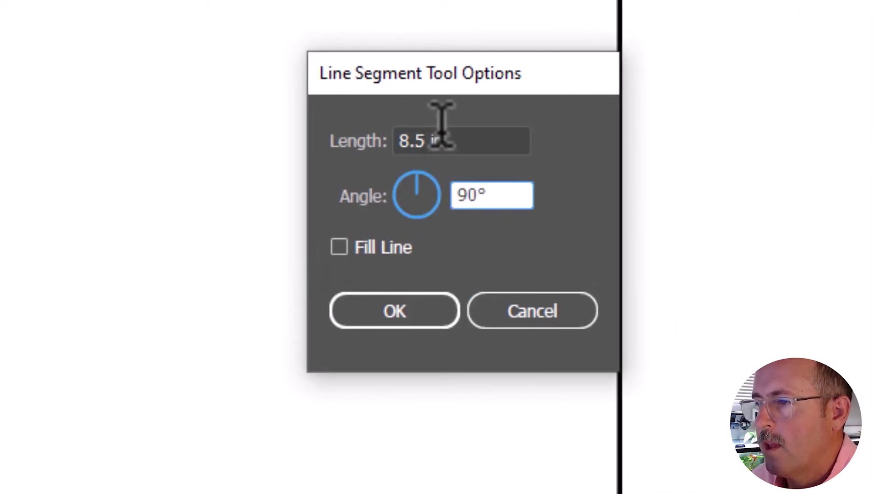
pyautogui.doubleClick(427, 134)
pyautogui.write('1')
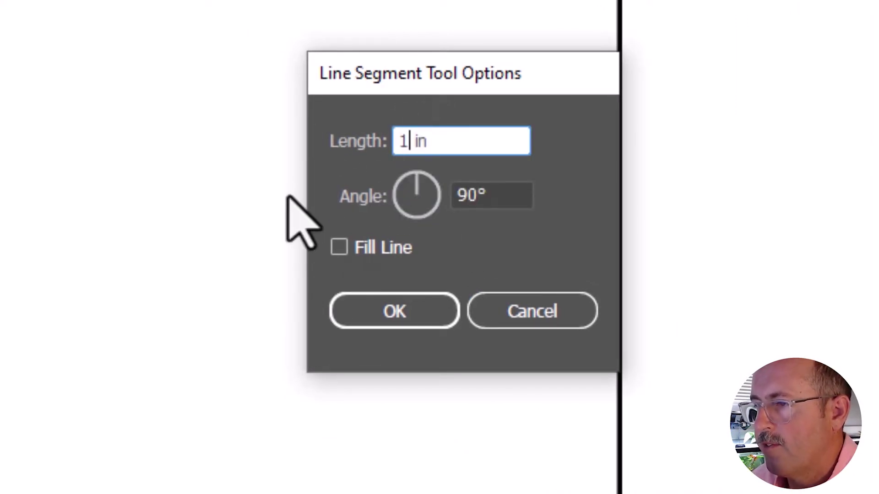
pyautogui.write('6.5')
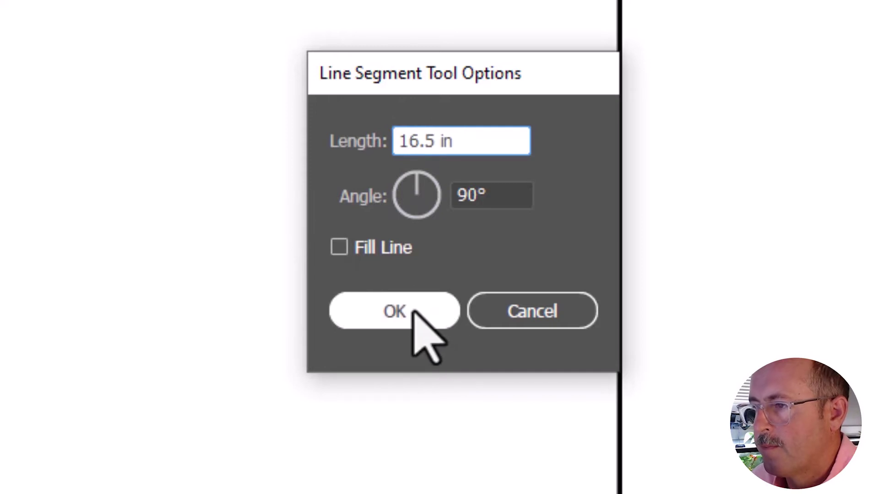
pyautogui.click(407, 309)
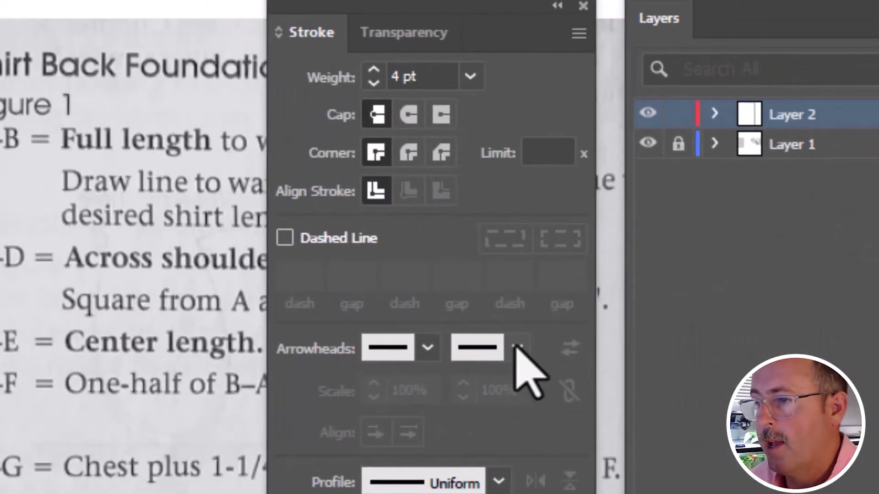
# Step: Give the 16.5 in line an Arrow 21 round end dot scaled to 40%
pyautogui.click(517, 349)
pyautogui.scroll(-6, 412, 476)
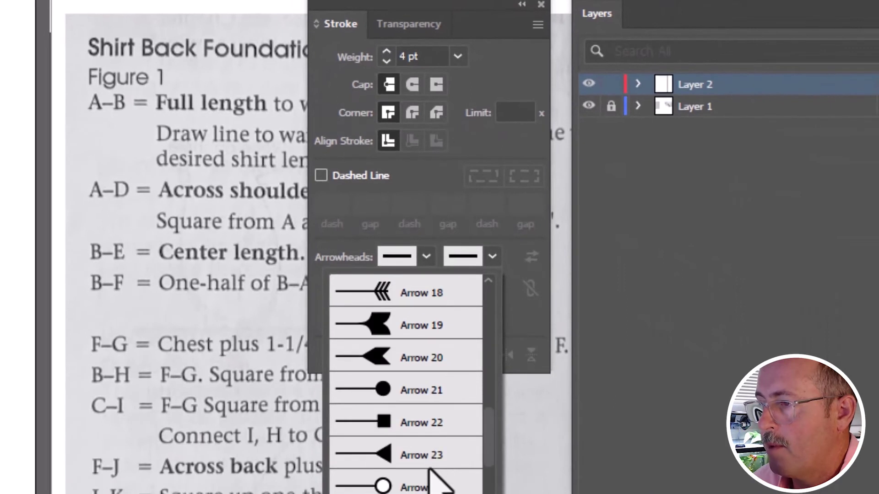
pyautogui.click(434, 389)
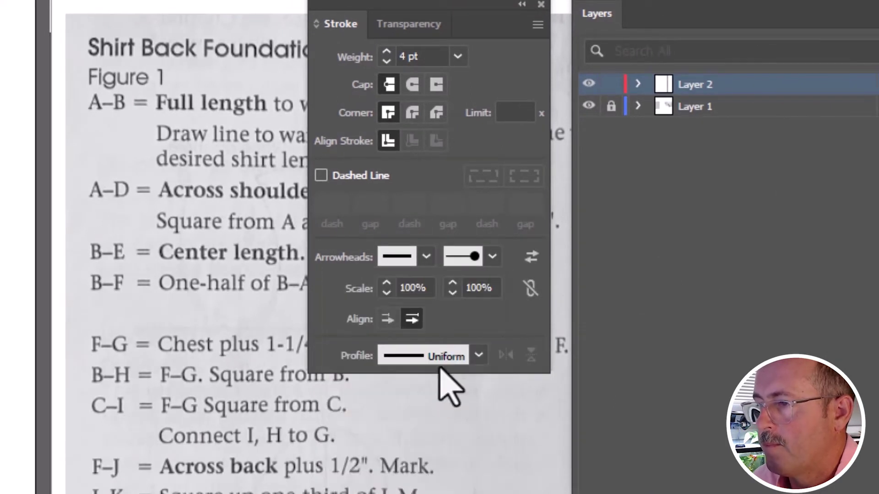
pyautogui.doubleClick(477, 288)
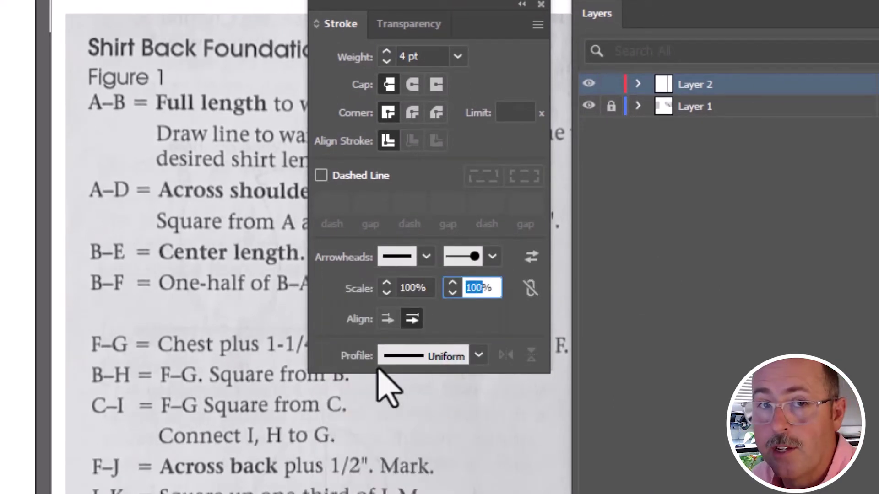
pyautogui.write('40')
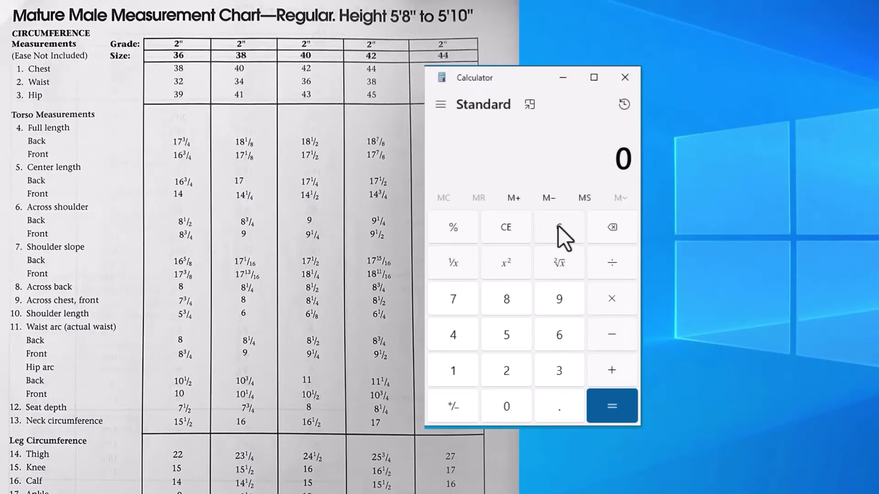
# Step: Compute 17.75 ÷ 2 − 1.5 in Calculator, giving 7.375
pyautogui.write('17')
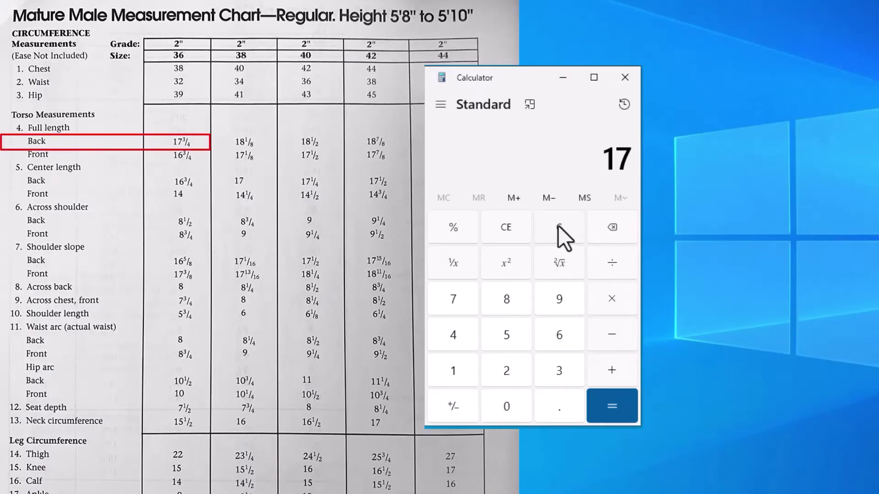
pyautogui.write('.75')
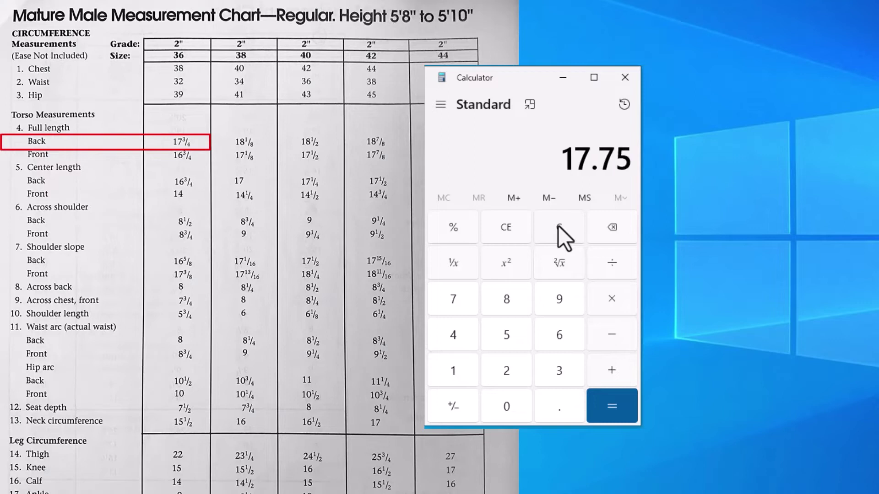
pyautogui.write('/')
pyautogui.write('2')
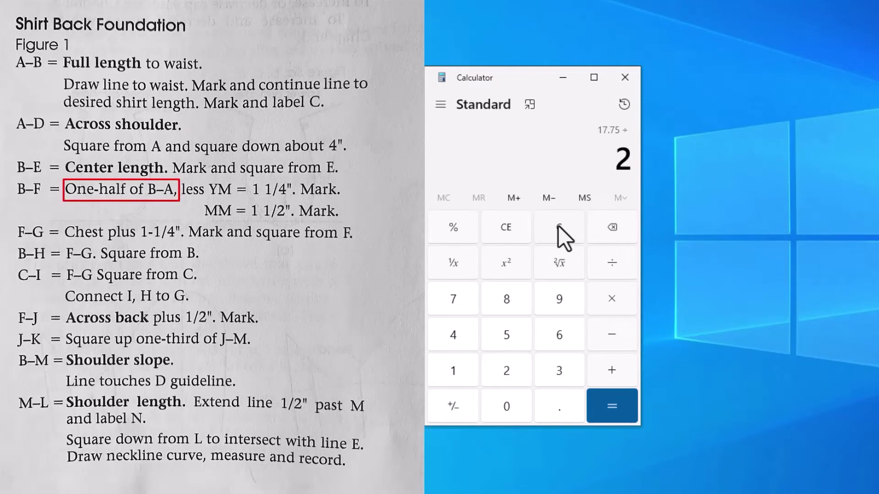
pyautogui.press('Return')
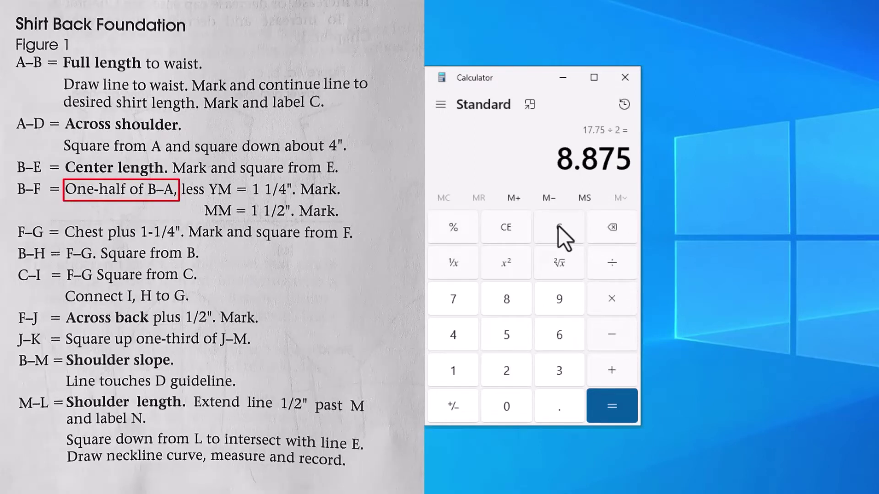
pyautogui.write('-1.5')
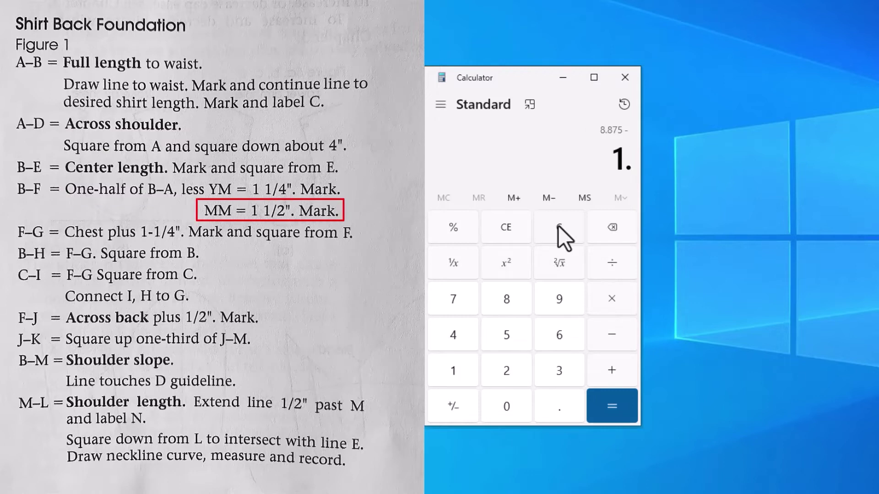
pyautogui.press('Return')
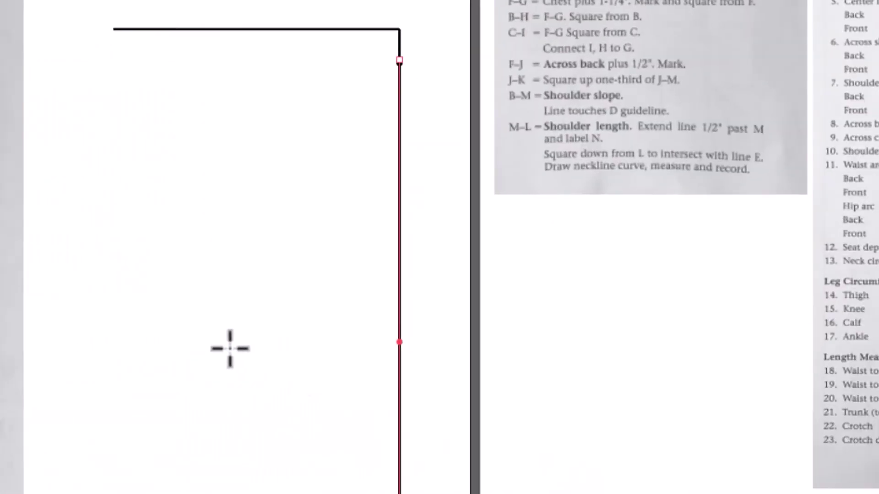
# Step: Draw a 7.375 in vertical line at 90°
pyautogui.click(608, 482)
pyautogui.write('7.375')
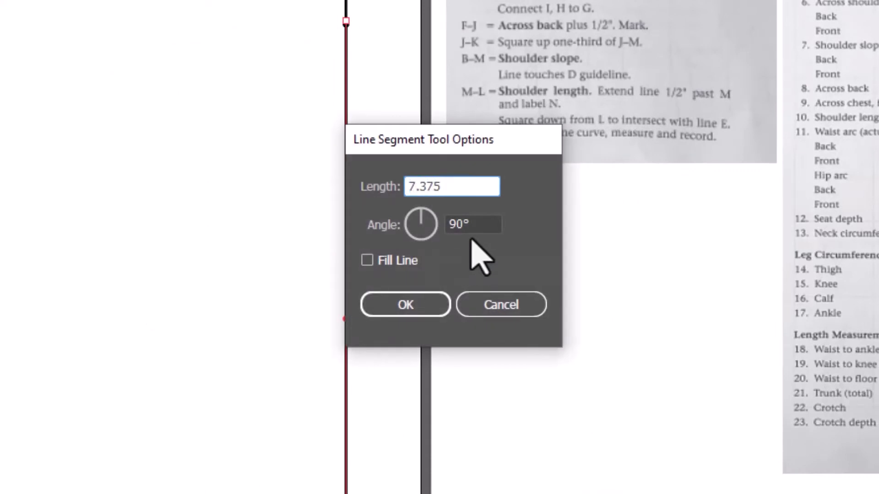
pyautogui.doubleClick(458, 223)
pyautogui.click(376, 311)
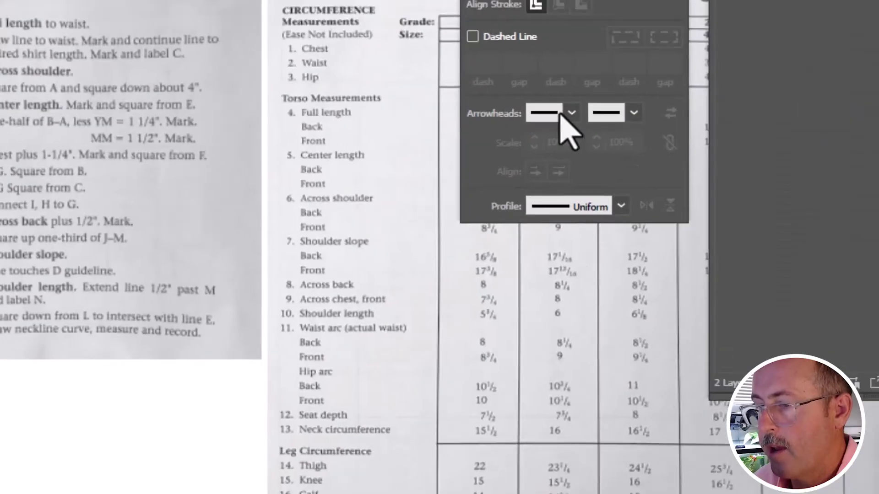
# Step: Give the 7.375 in line an Arrow 21 round end dot scaled to 40%
pyautogui.click(616, 115)
pyautogui.scroll(-5, 422, 480)
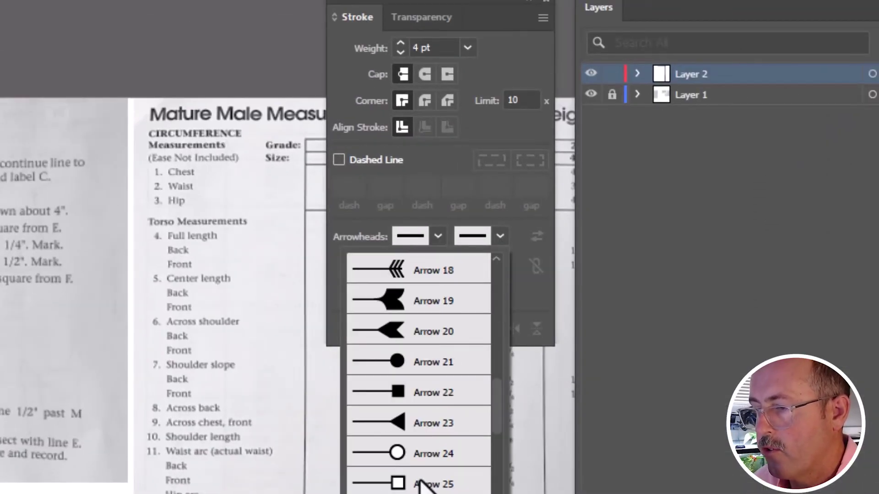
pyautogui.click(414, 361)
pyautogui.click(487, 265)
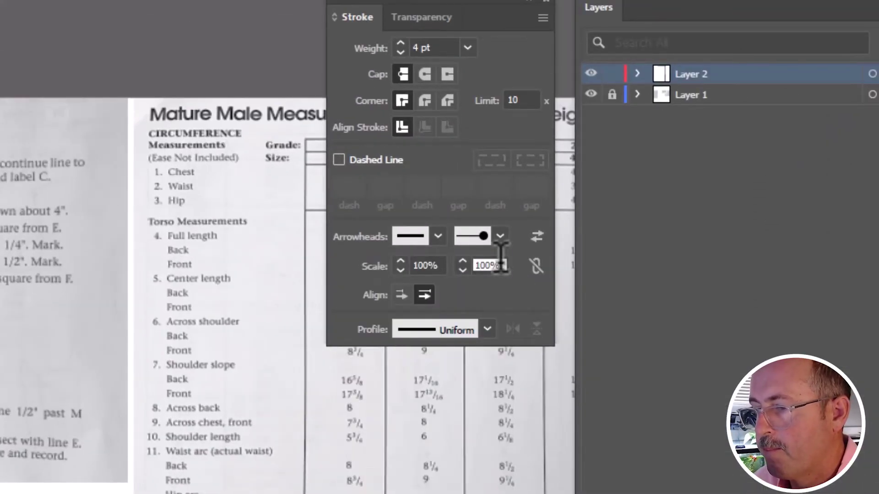
pyautogui.write('40')
pyautogui.press('Return')
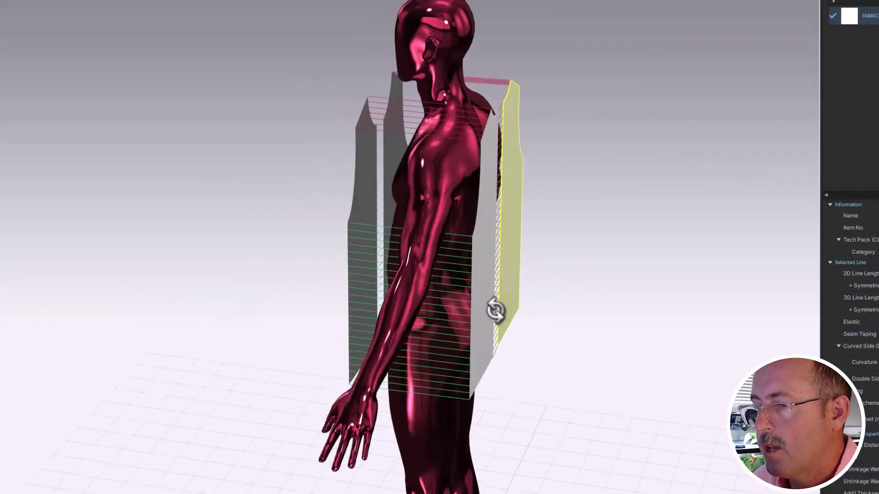
# Step: Orbit around the avatar, select the right front panel, and simulate to drape the shirt panels
pyautogui.moveTo(558, 250); pyautogui.dragTo(376, 247)
pyautogui.click(453, 255)
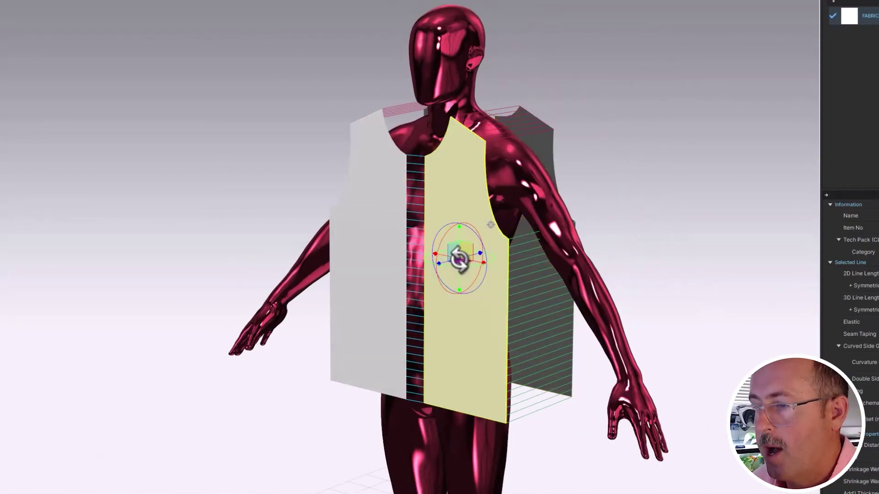
pyautogui.press('space')
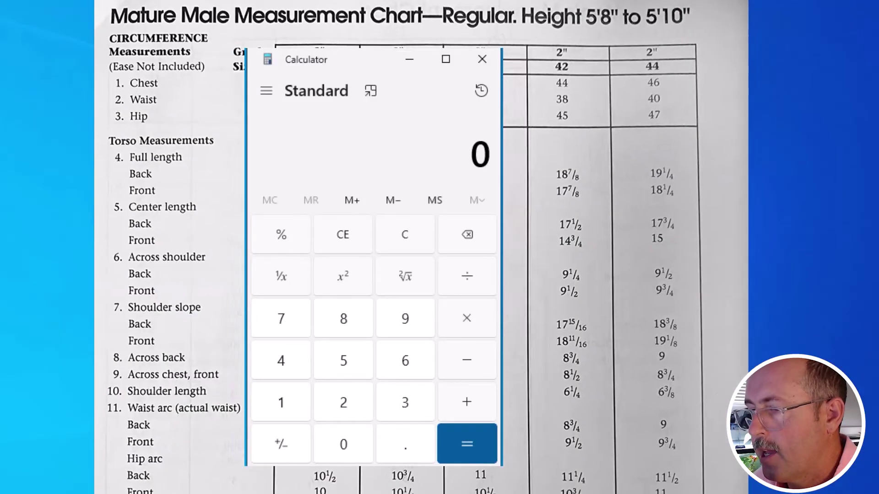
# Step: Compute 38 ÷ 4 in Calculator to get the 9.5 in quarter-chest value
pyautogui.write('38 ÷ ')
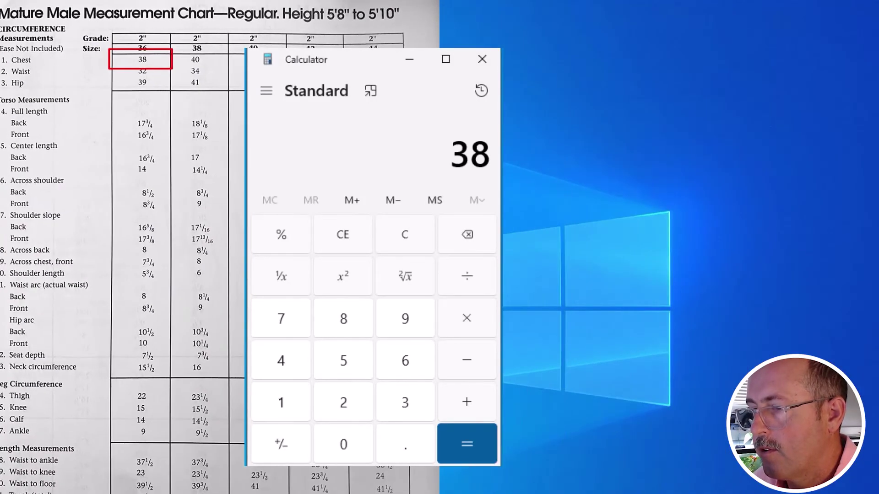
pyautogui.write('4')
pyautogui.press('Return')
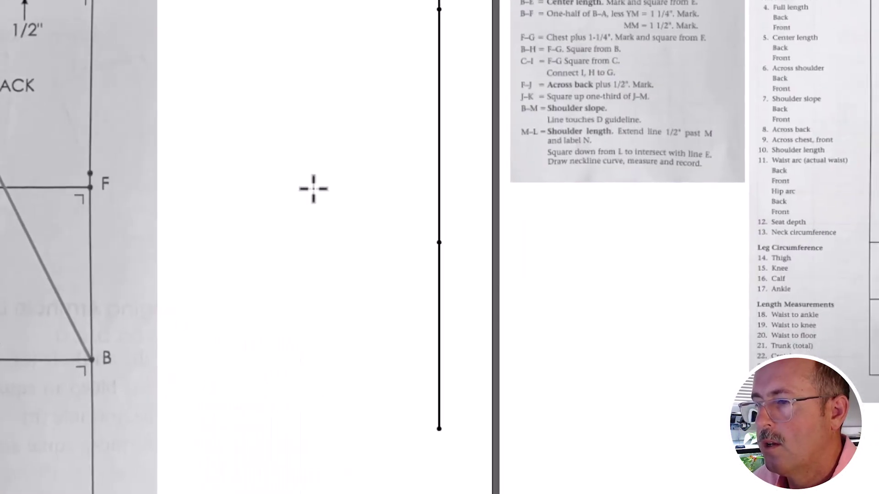
# Step: Draw a 9.5 in horizontal line at 0° and move it to meet the vertical line
pyautogui.click(589, 373)
pyautogui.write('9.5')
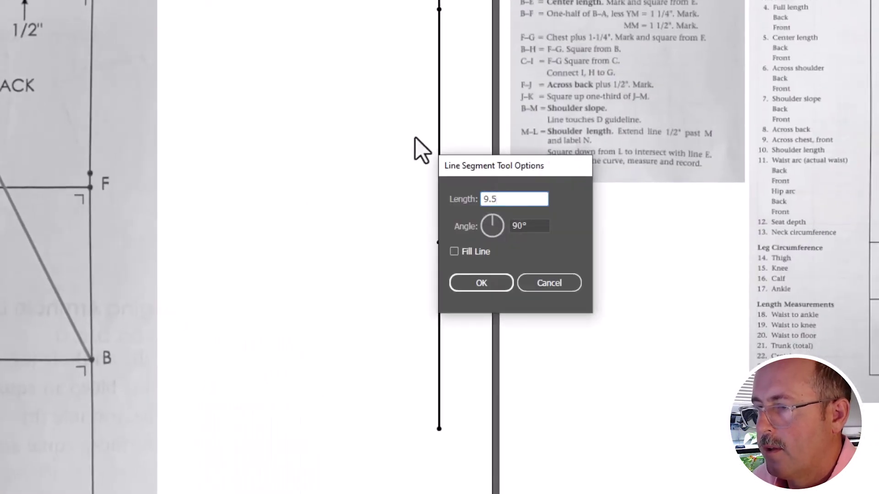
pyautogui.click(530, 224)
pyautogui.write('0')
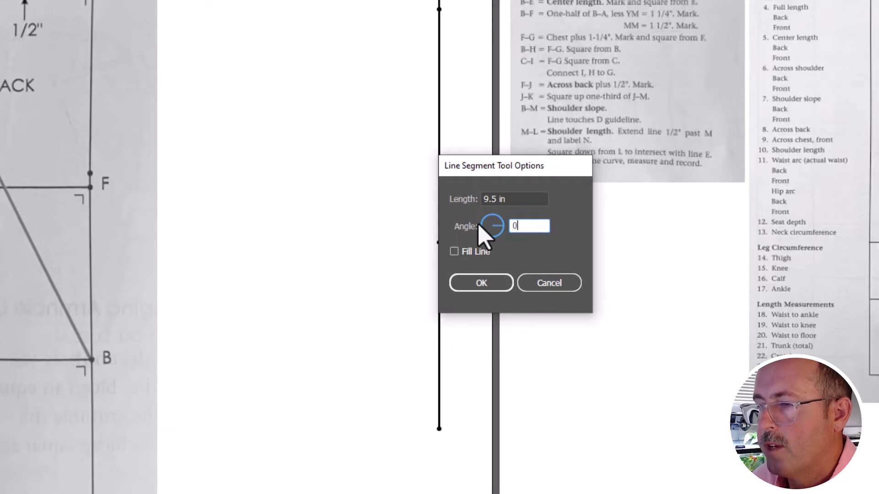
pyautogui.press('Return')
pyautogui.press('v')
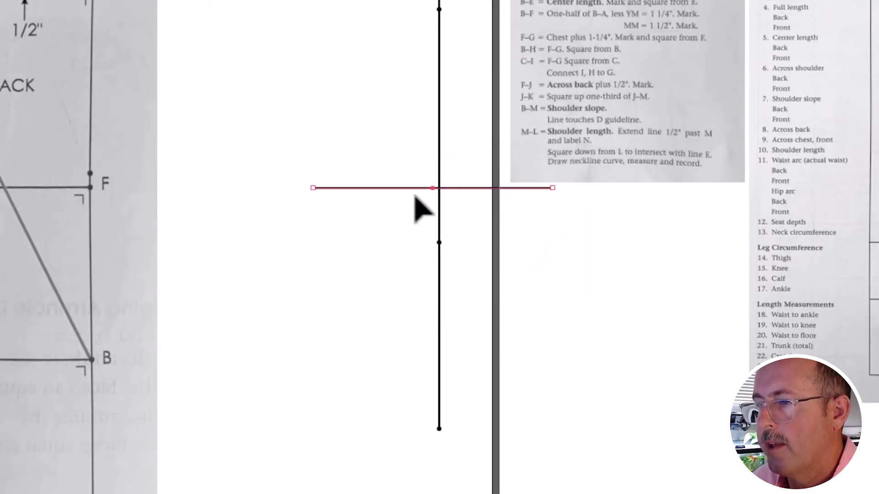
pyautogui.moveTo(414, 188); pyautogui.dragTo(295, 241)
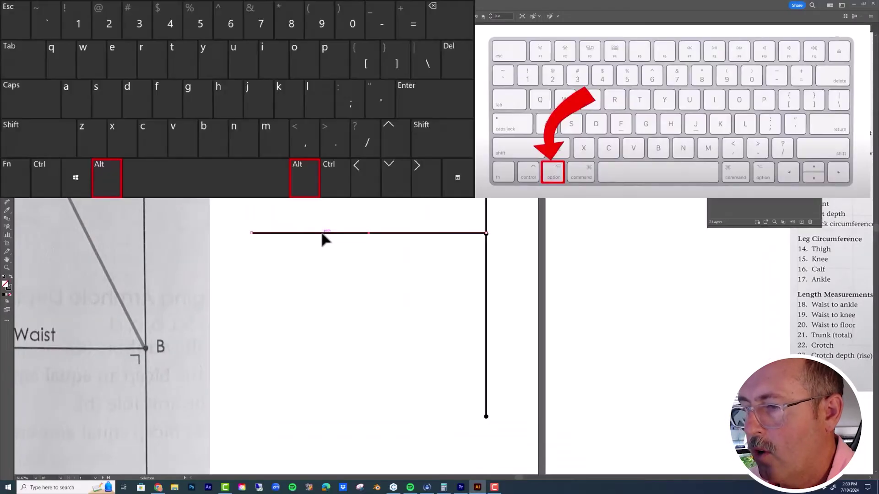
# Step: Alt-drag a copy of the horizontal line further down the vertical line, then deselect it
pyautogui.moveTo(320, 235); pyautogui.dragTo(328, 419)
pyautogui.click(324, 382)
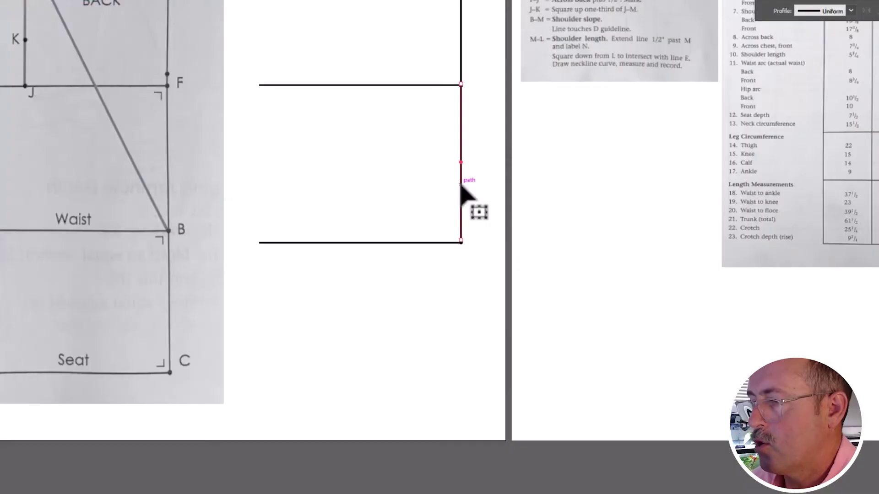
# Step: Draw the centre line down to shirt length with an Arrow 21 round dot at its start
pyautogui.moveTo(464, 244)
pyautogui.mouseDown()
pyautogui.moveTo(463, 346)
pyautogui.moveTo(452, 338)
pyautogui.mouseUp()
pyautogui.press('super+equal')
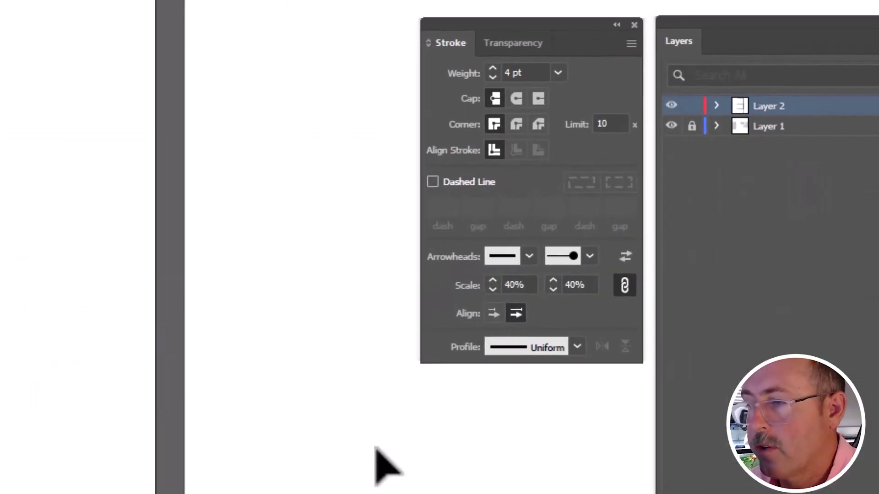
pyautogui.click(529, 256)
pyautogui.scroll(-6, 455, 441)
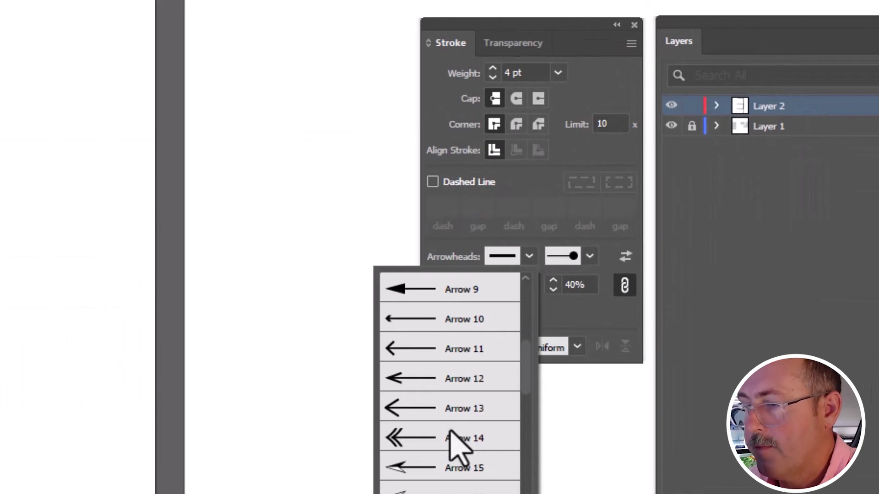
pyautogui.click(471, 362)
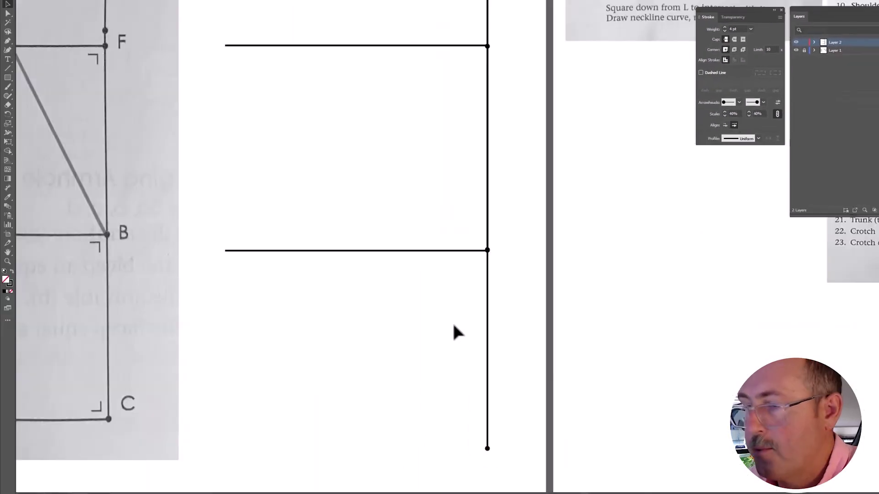
# Step: Alt-drag copies of a horizontal line down to the hem and the vertical line to the left side
pyautogui.scroll(-2, 452, 321)
pyautogui.click(412, 270)
pyautogui.moveTo(410, 270); pyautogui.dragTo(412, 418)
pyautogui.scroll(-2, 457, 288)
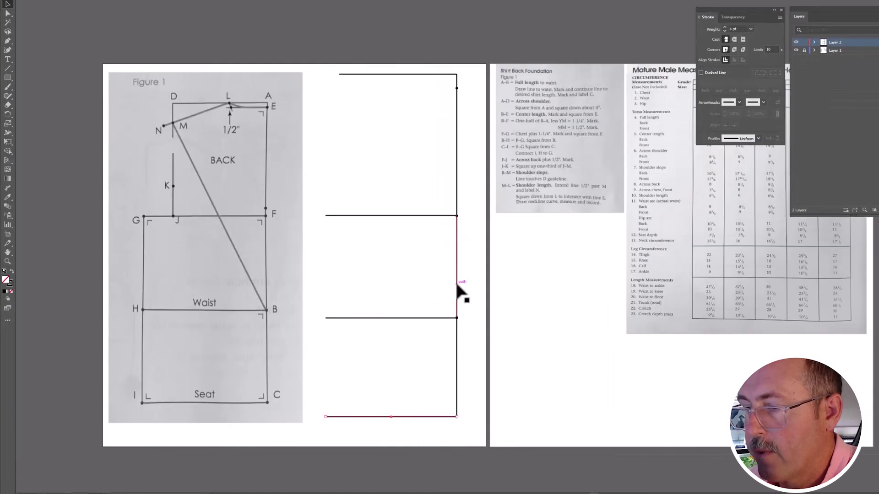
pyautogui.click(457, 364)
pyautogui.moveTo(458, 362); pyautogui.dragTo(327, 361)
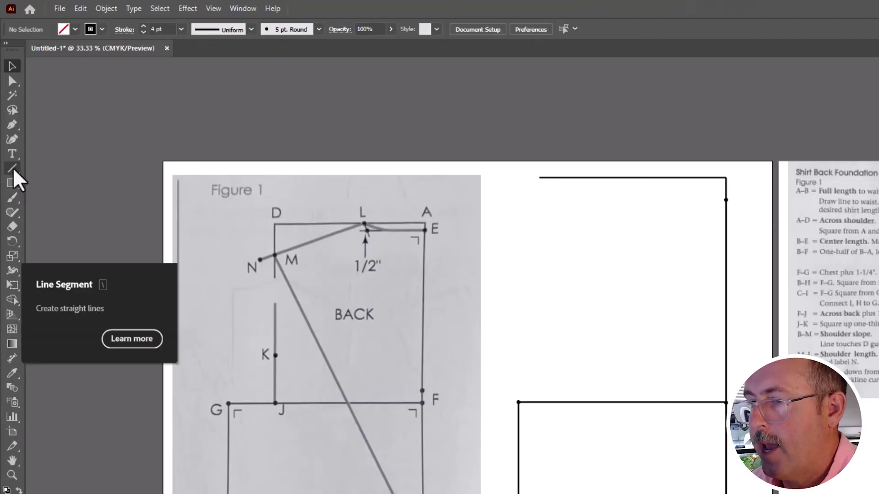
# Step: Create an 8.5 in horizontal line at 0° with the Line Segment tool
pyautogui.click(13, 170)
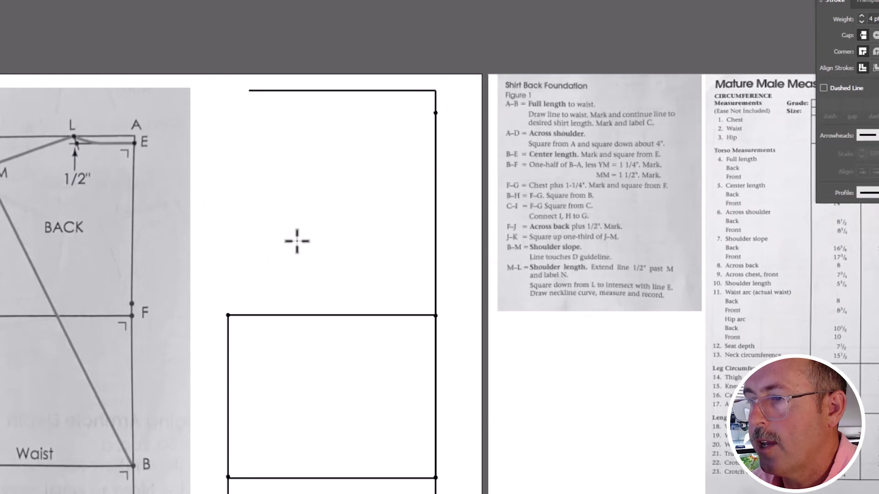
pyautogui.click(587, 328)
pyautogui.write('8')
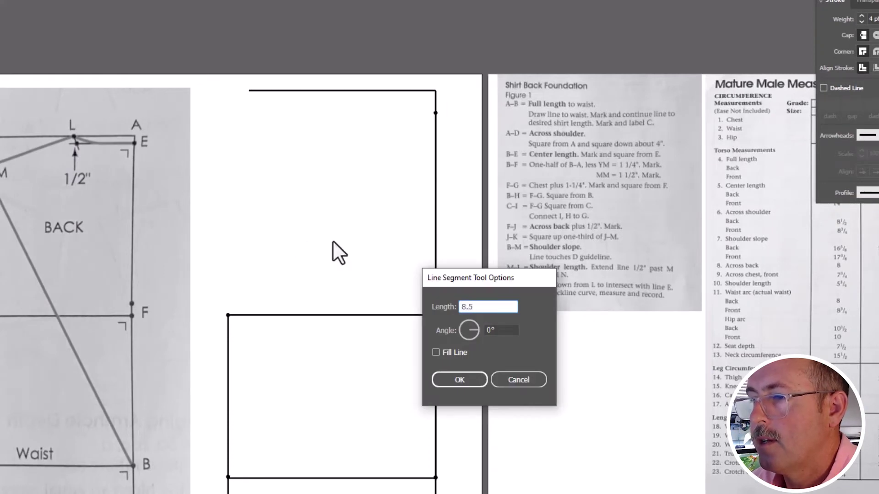
pyautogui.write('.5')
pyautogui.press('Tab')
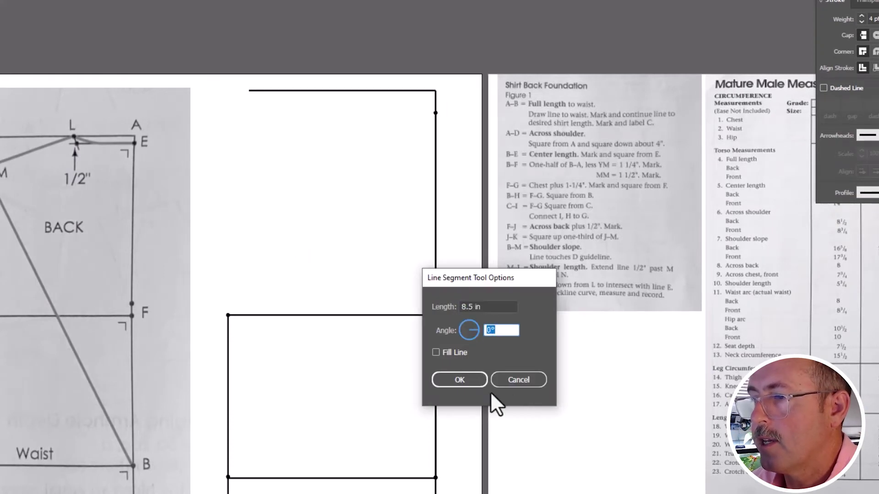
pyautogui.click(471, 380)
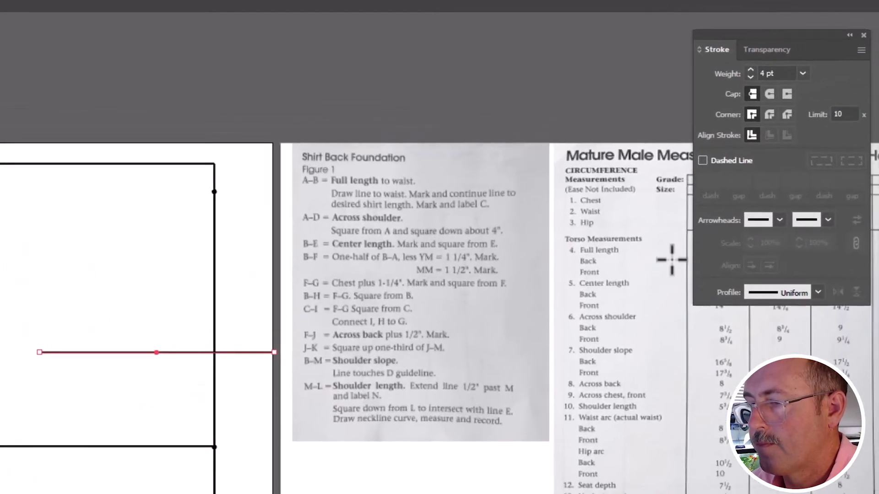
# Step: Give the line Arrow 21 round dots at both ends, scaled to 40%
pyautogui.click(823, 224)
pyautogui.scroll(-6, 773, 370)
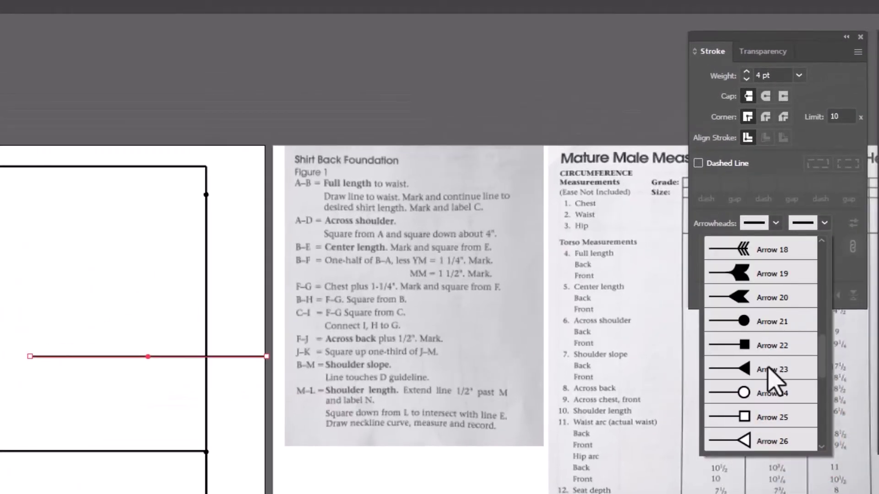
pyautogui.click(778, 320)
pyautogui.click(775, 223)
pyautogui.click(729, 337)
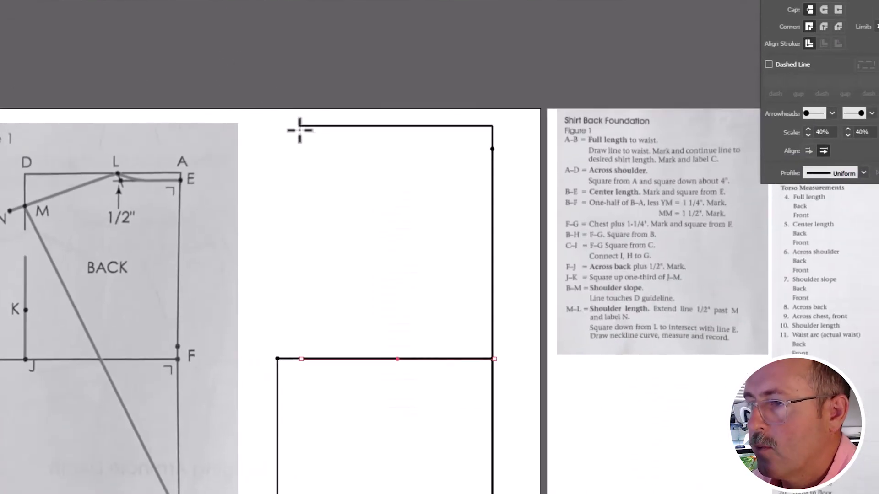
# Step: Draw a vertical line up the left side above the chest line and nudge it right
pyautogui.moveTo(299, 113); pyautogui.dragTo(300, 358)
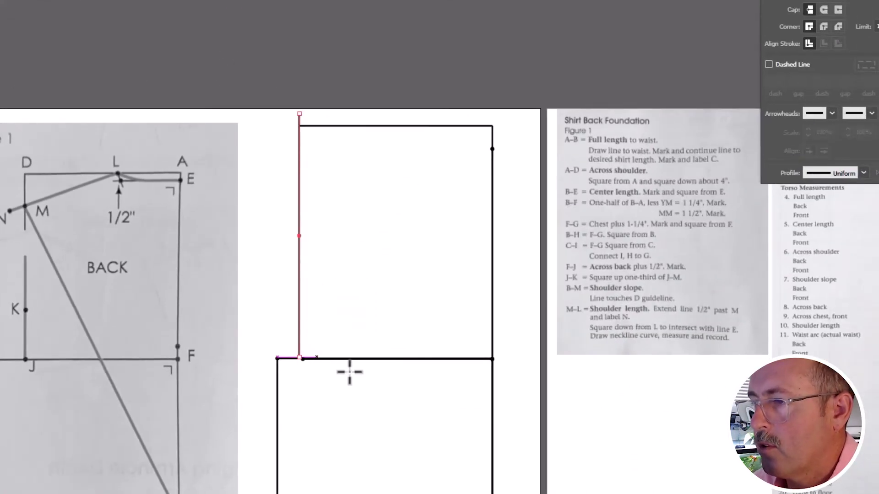
pyautogui.press('v')
pyautogui.press('Right')
pyautogui.click(325, 330)
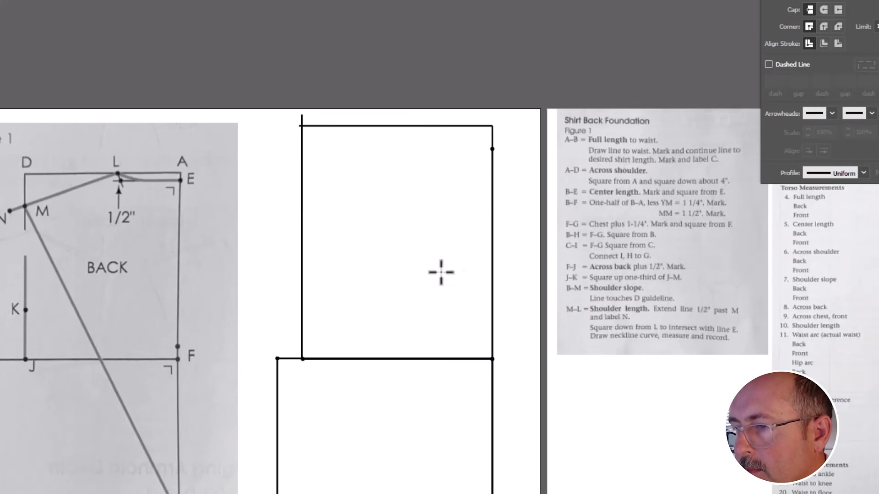
# Step: Create a 16.58 in vertical line at 90° and move it onto the block's right edge
pyautogui.click(398, 293)
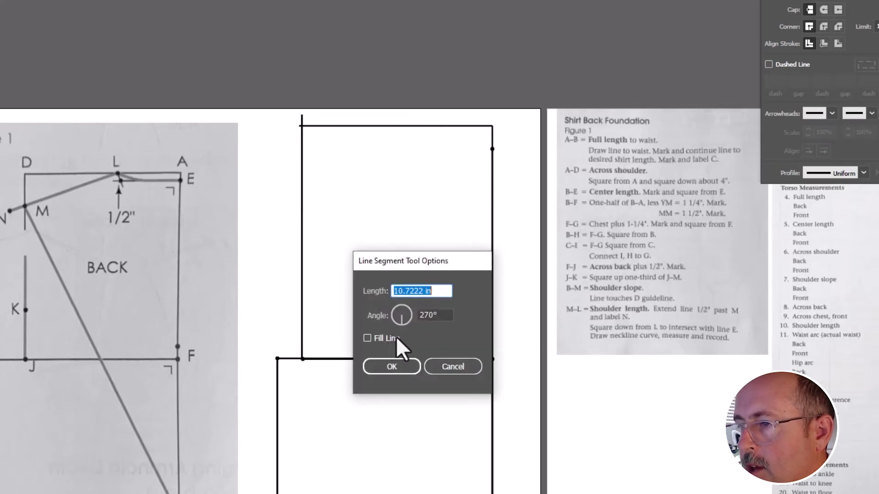
pyautogui.write('16.')
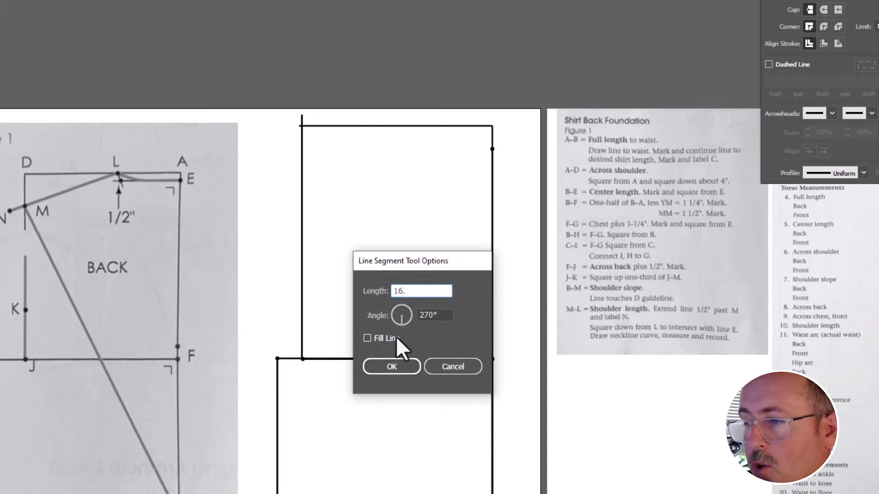
pyautogui.write('58')
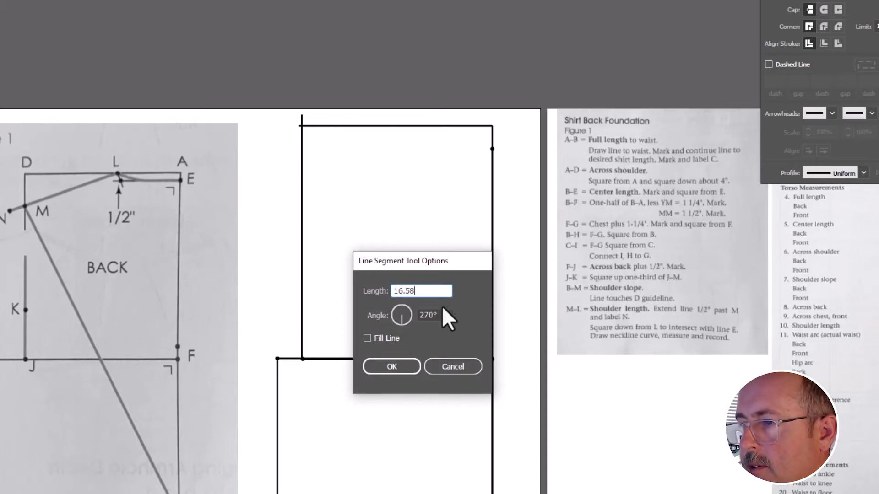
pyautogui.click(441, 315)
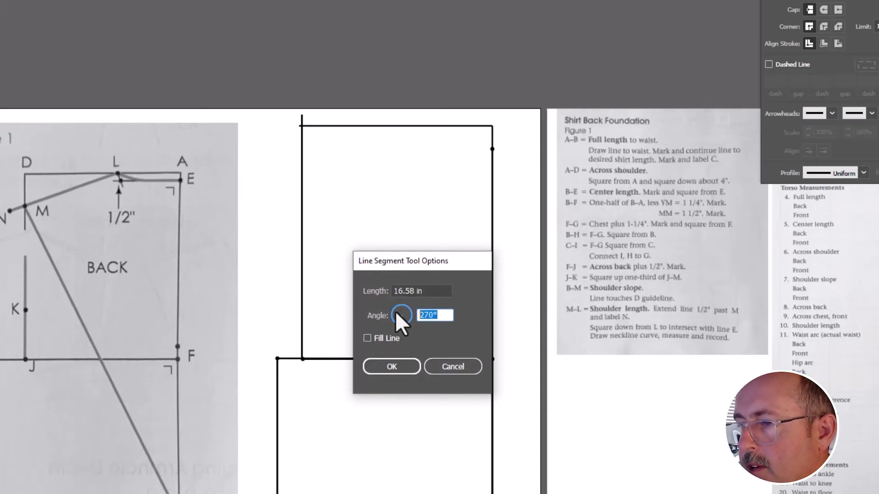
pyautogui.write('90')
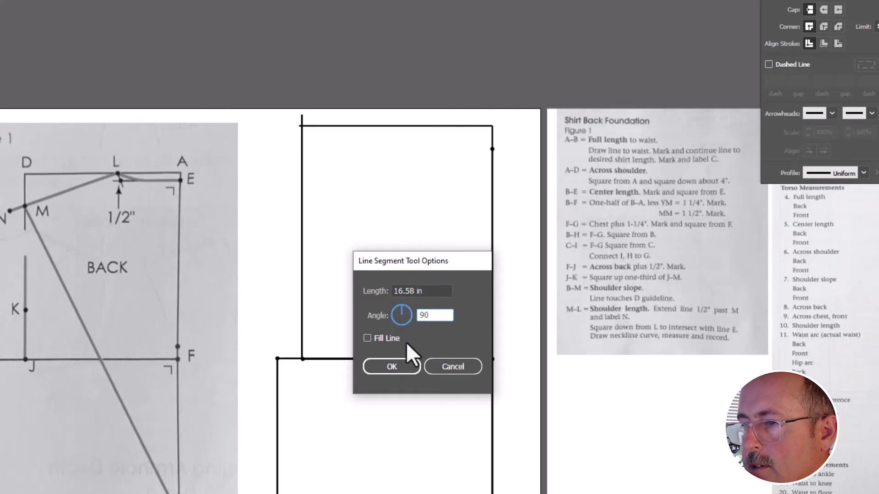
pyautogui.click(391, 367)
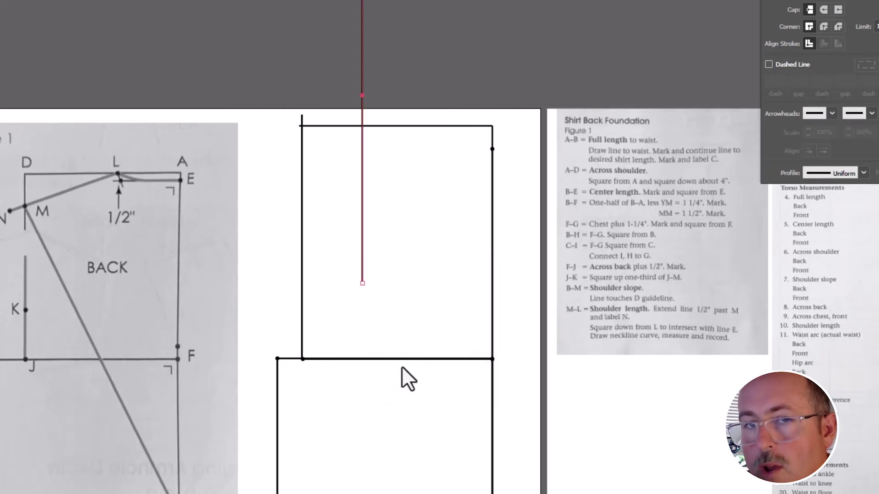
pyautogui.press('v')
pyautogui.moveTo(362, 231); pyautogui.dragTo(492, 484)
# Step: Rotate the line 28.87° around its bottom anchor to form the shoulder-slope diagonal
pyautogui.moveTo(514, 270); pyautogui.dragTo(515, 270)
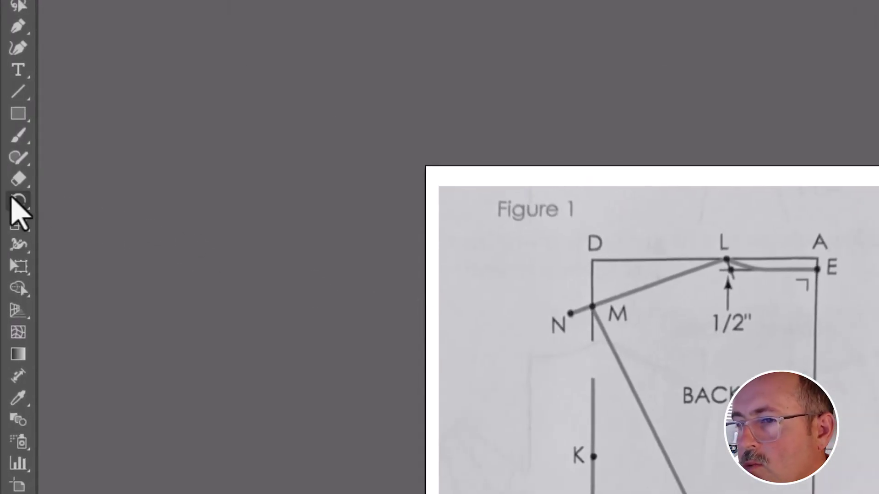
pyautogui.click(17, 202)
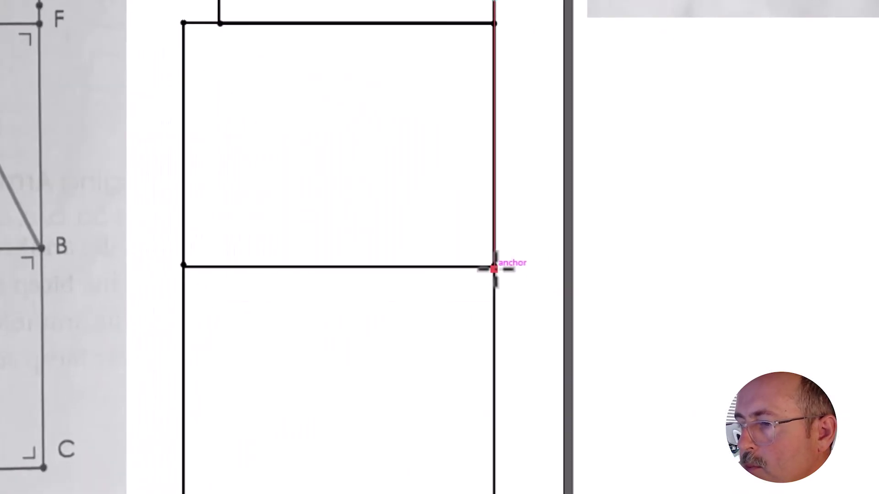
pyautogui.click(831, 486)
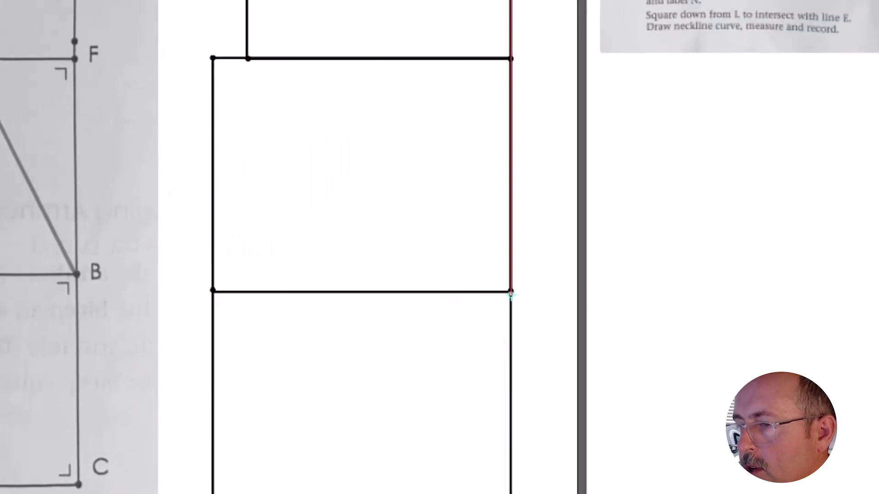
pyautogui.moveTo(599, 19); pyautogui.dragTo(418, 120)
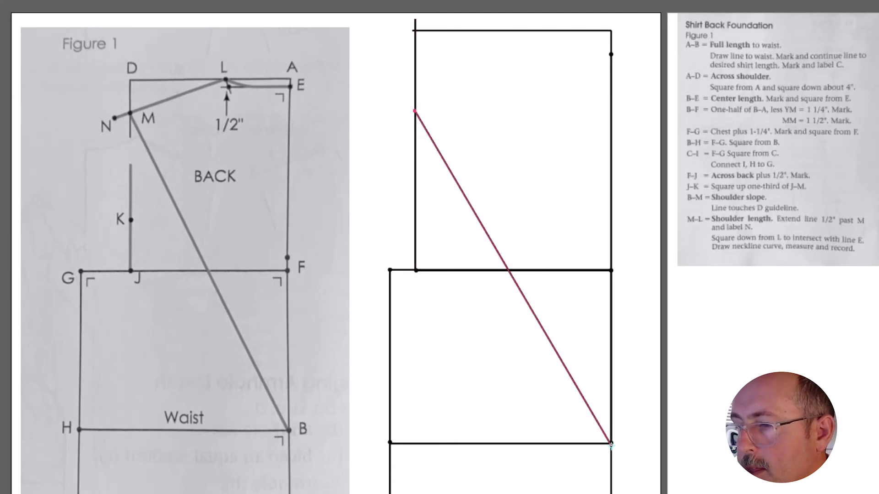
# Step: Put Arrow 21 dots on both ends of the diagonal and scale them to 40%
pyautogui.click(838, 36)
pyautogui.scroll(-6, 595, 183)
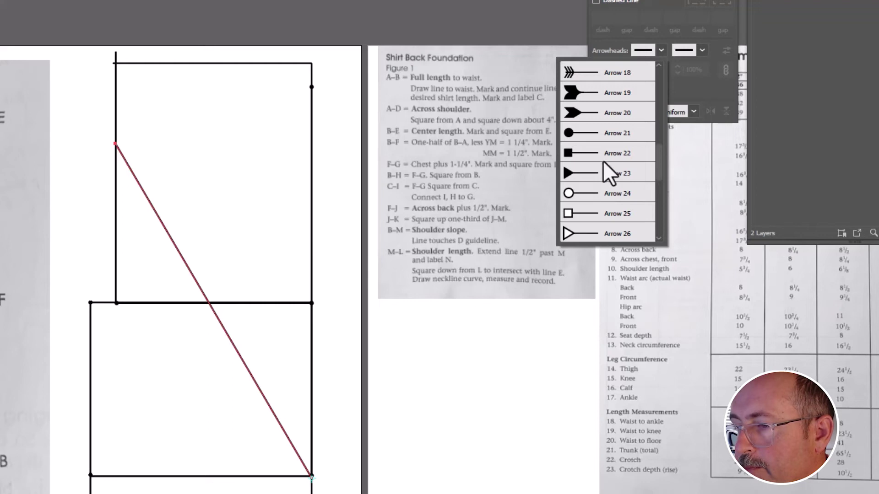
pyautogui.click(610, 132)
pyautogui.click(701, 49)
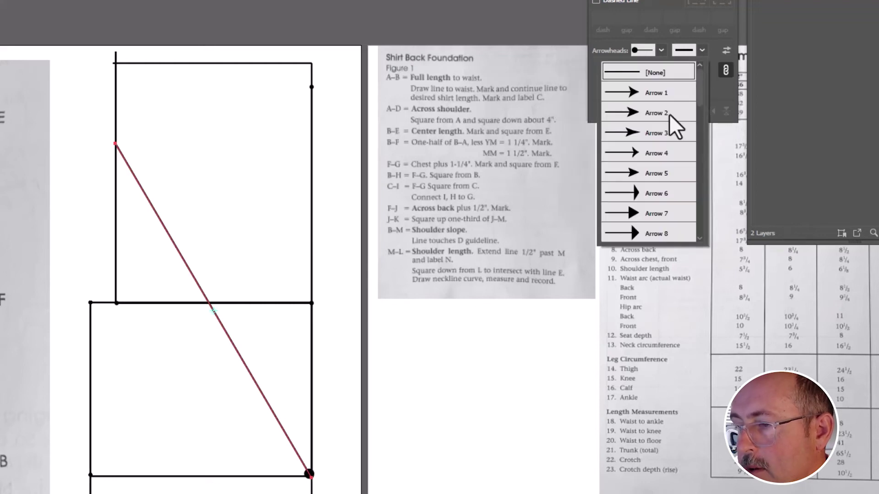
pyautogui.scroll(-3, 664, 137)
pyautogui.scroll(-3, 659, 139)
pyautogui.click(648, 138)
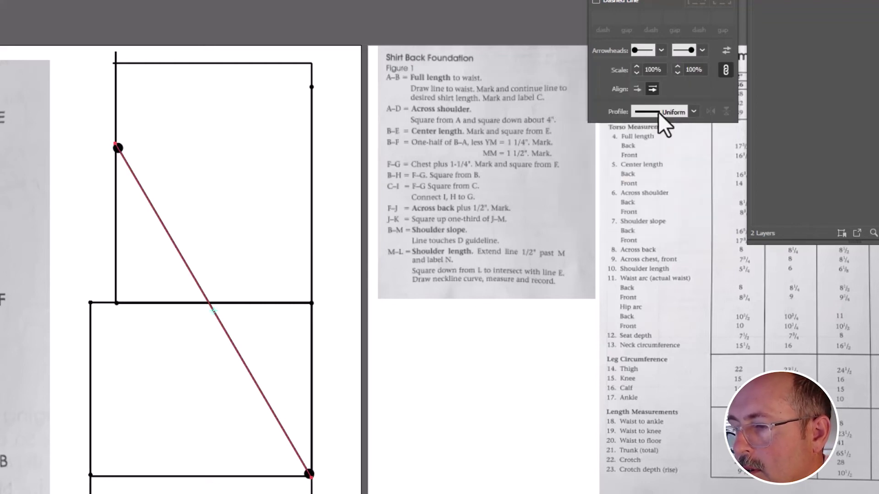
pyautogui.click(662, 68)
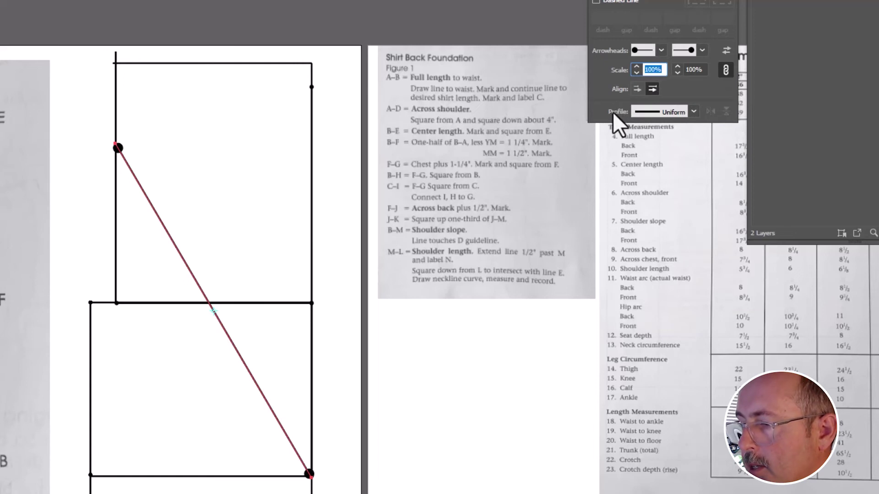
pyautogui.write('40')
pyautogui.press('Return')
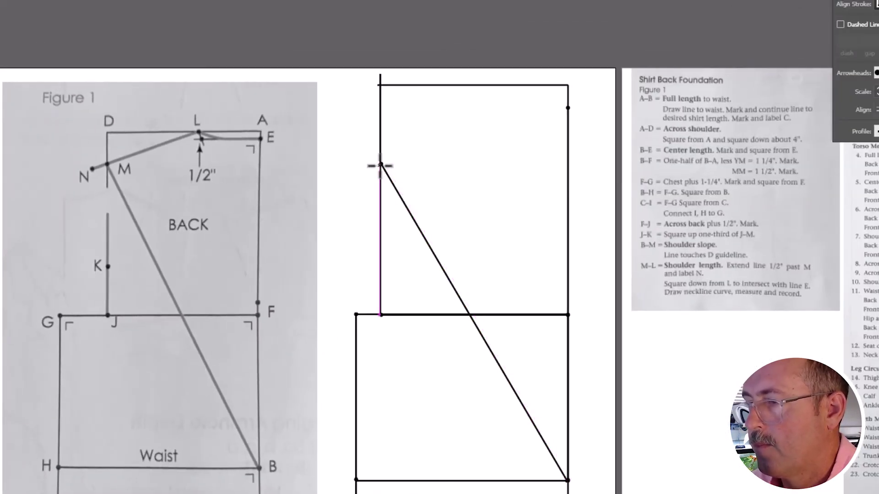
# Step: Measure the 6.79 in drop, halve it to 3.395 in Calculator, and start a line of that length
pyautogui.moveTo(380, 164); pyautogui.dragTo(379, 313)
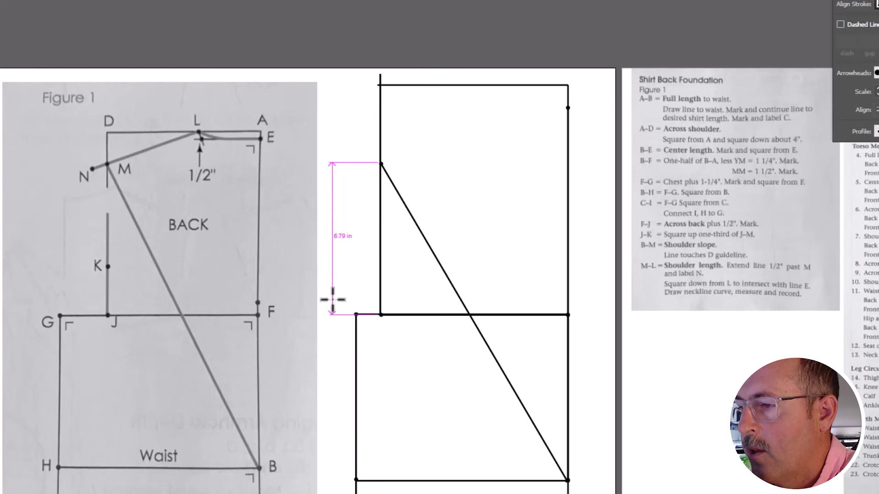
pyautogui.press('Escape')
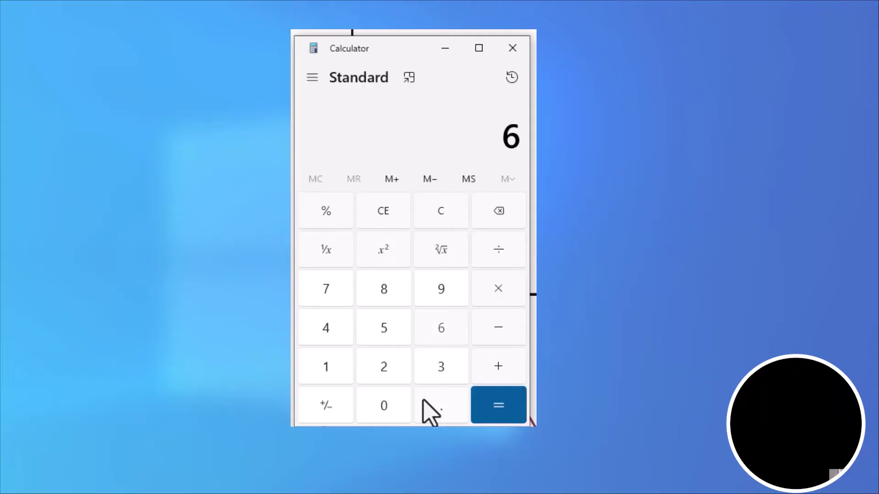
pyautogui.click(425, 405)
pyautogui.write('79')
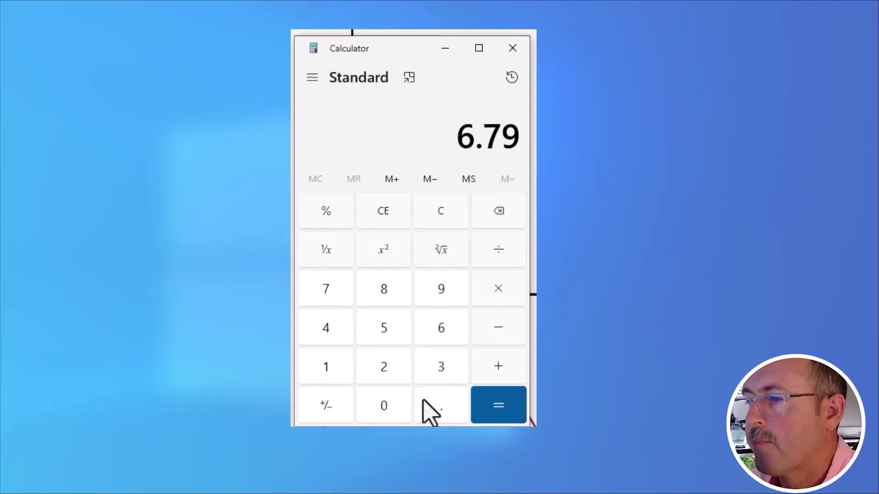
pyautogui.write('2')
pyautogui.press('Return')
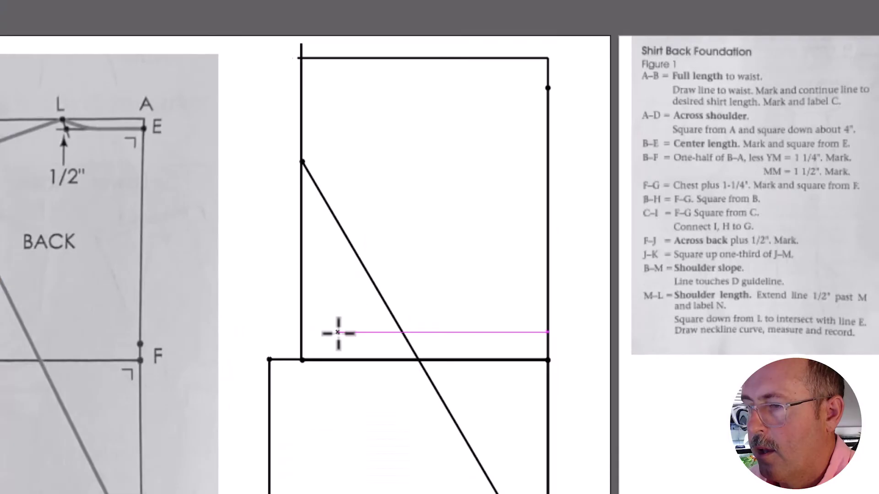
pyautogui.click(287, 344)
pyautogui.write('3')
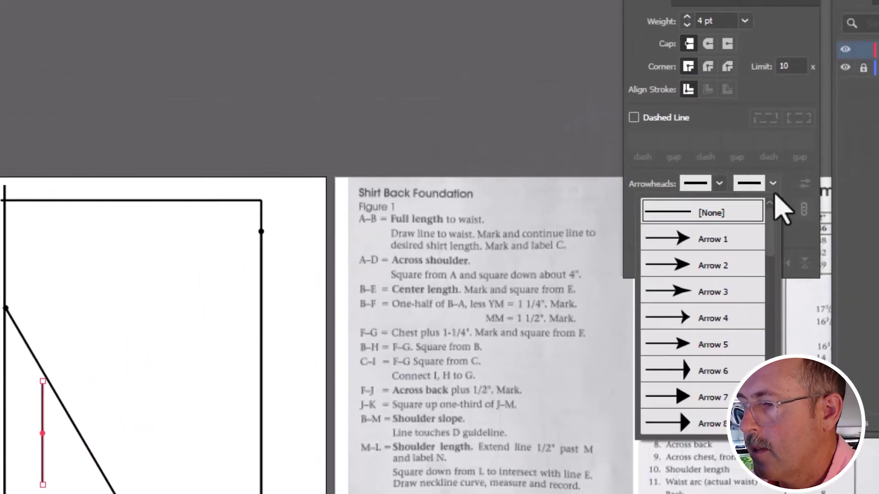
# Step: Set the short line's end arrowhead to an Arrow 21 dot at 40% scale
pyautogui.scroll(-3, 731, 355)
pyautogui.scroll(-3, 732, 357)
pyautogui.click(732, 289)
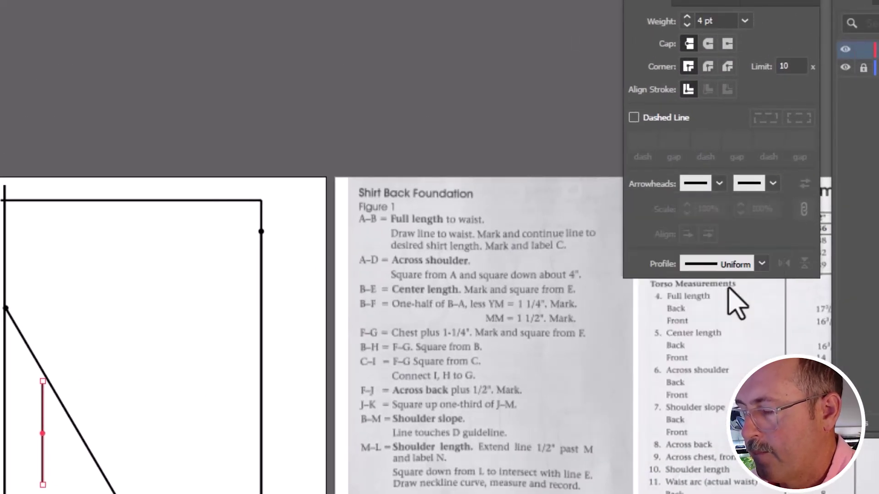
pyautogui.click(771, 208)
pyautogui.doubleClick(771, 209)
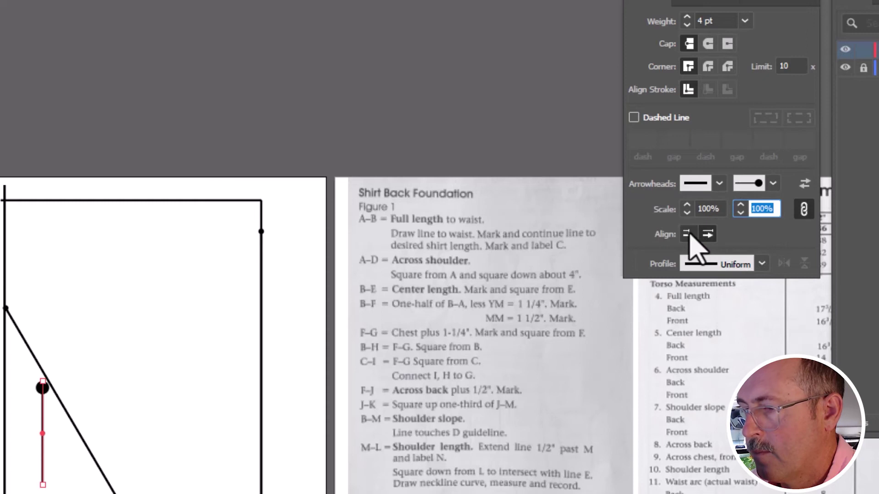
pyautogui.write('40')
pyautogui.press('Return')
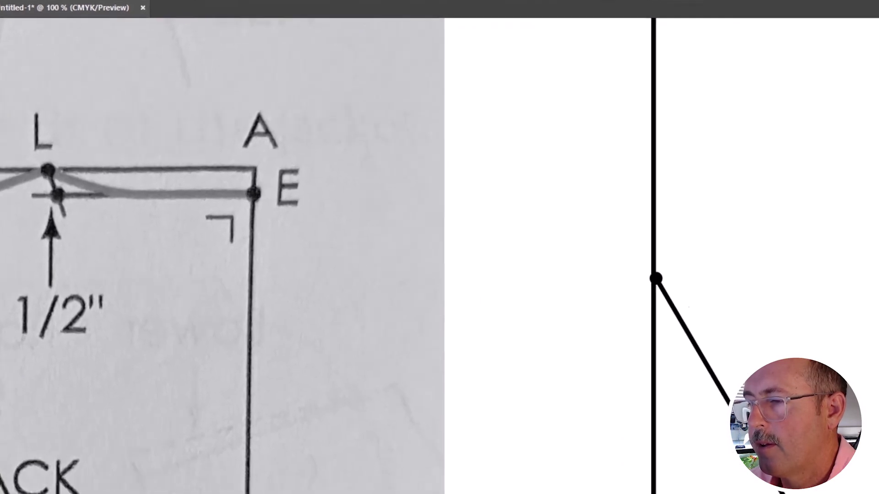
# Step: Add a 0.5 in horizontal stub at the diagonal's top, then create a 5.75 in horizontal line
pyautogui.click(813, 314)
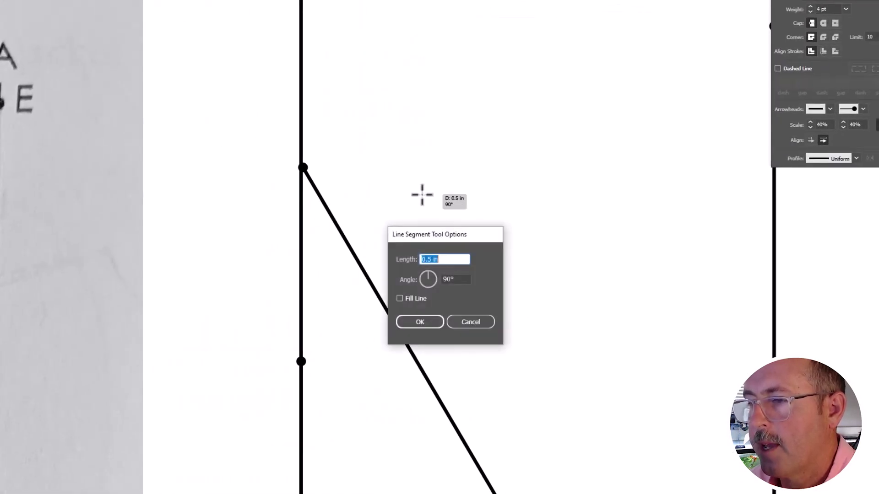
pyautogui.write('.')
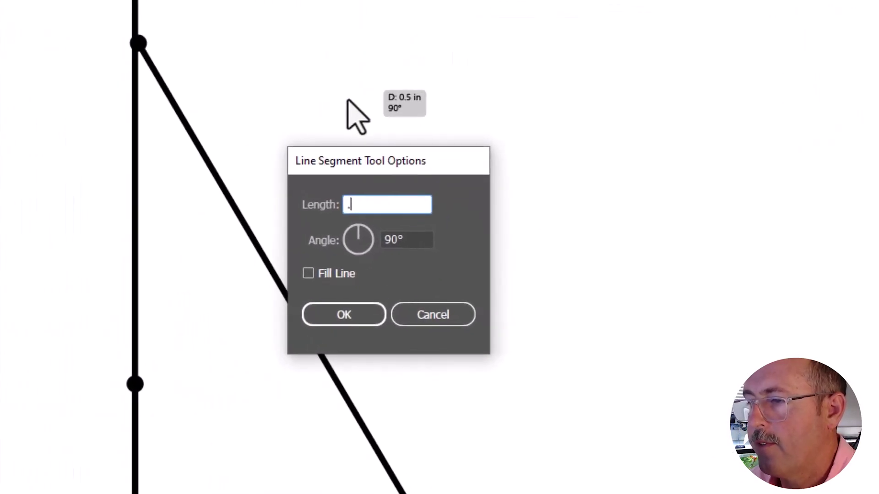
pyautogui.write('5')
pyautogui.click(408, 235)
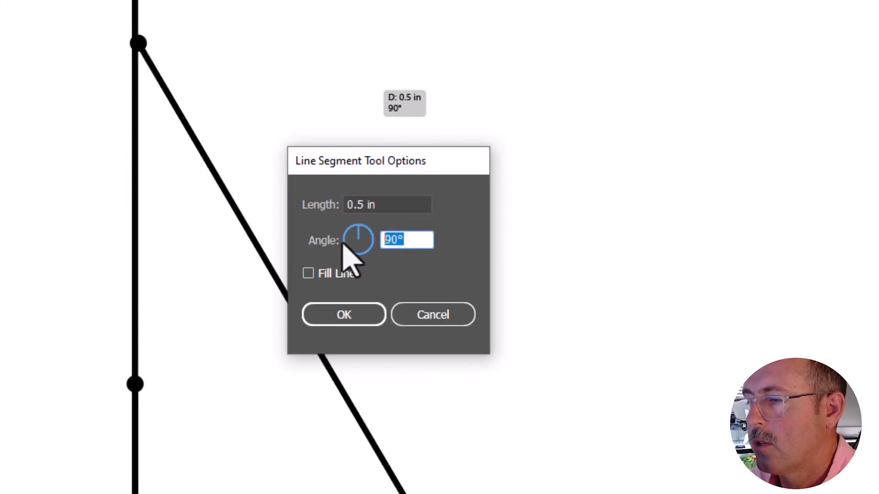
pyautogui.write('0')
pyautogui.press('Return')
pyautogui.press('v')
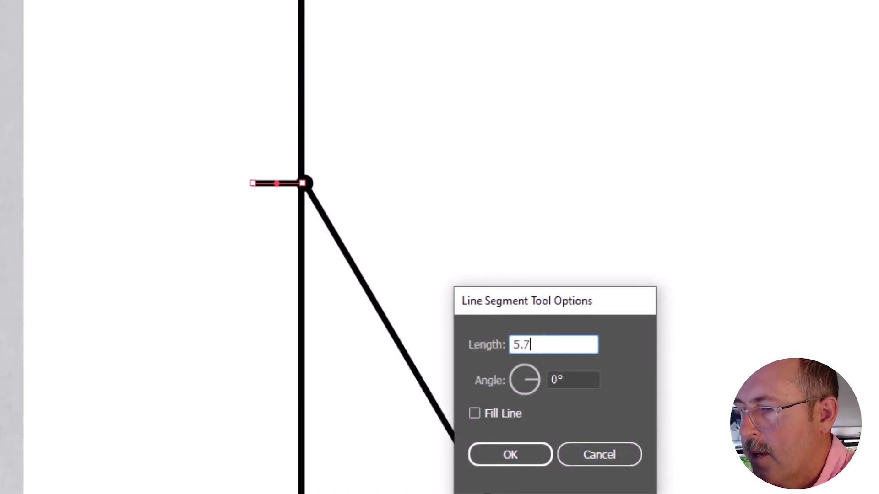
pyautogui.click(524, 458)
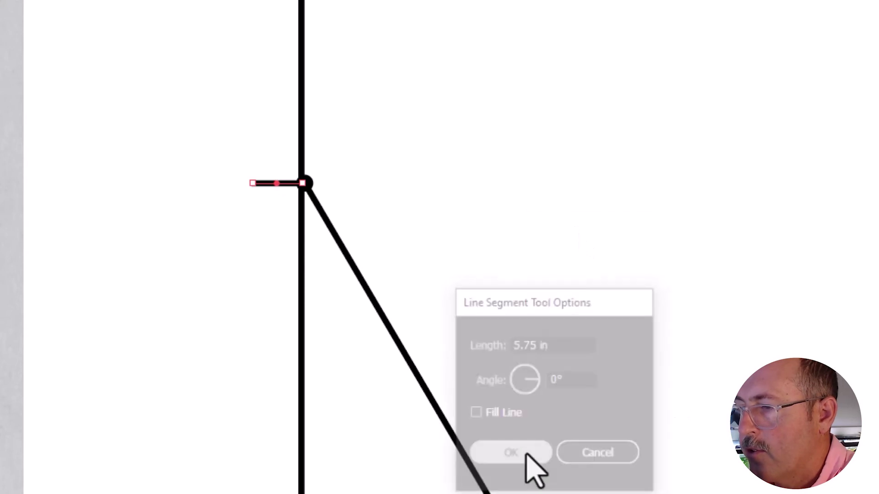
# Step: Butt the 5.75 in line against the short stub and put 40% circle dots on both ends
pyautogui.press('v')
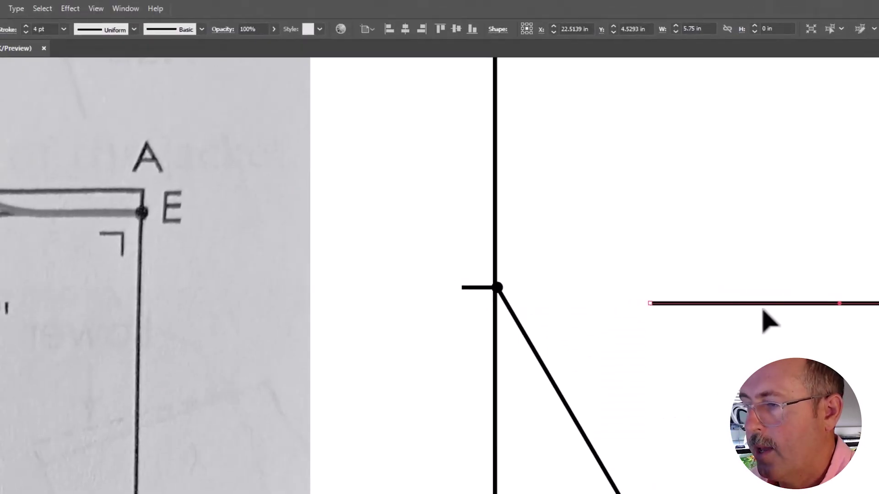
pyautogui.moveTo(768, 308); pyautogui.dragTo(573, 286)
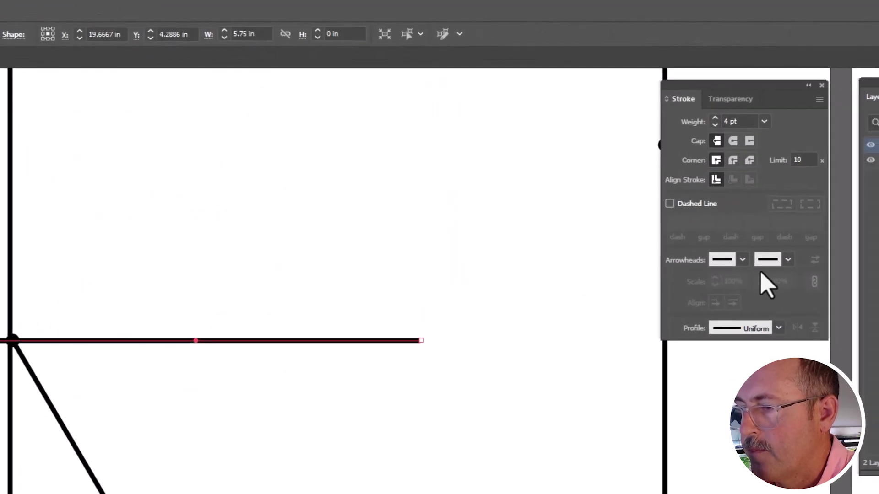
pyautogui.click(742, 260)
pyautogui.scroll(-6, 701, 412)
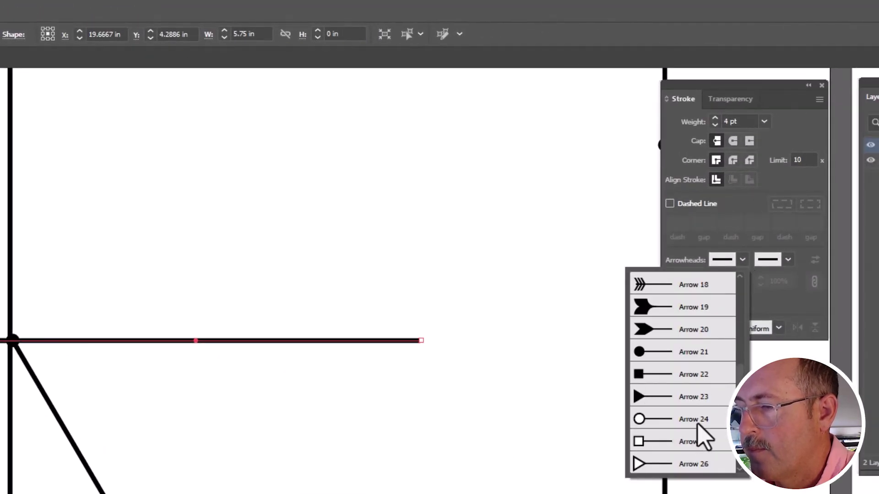
pyautogui.click(697, 354)
pyautogui.click(788, 259)
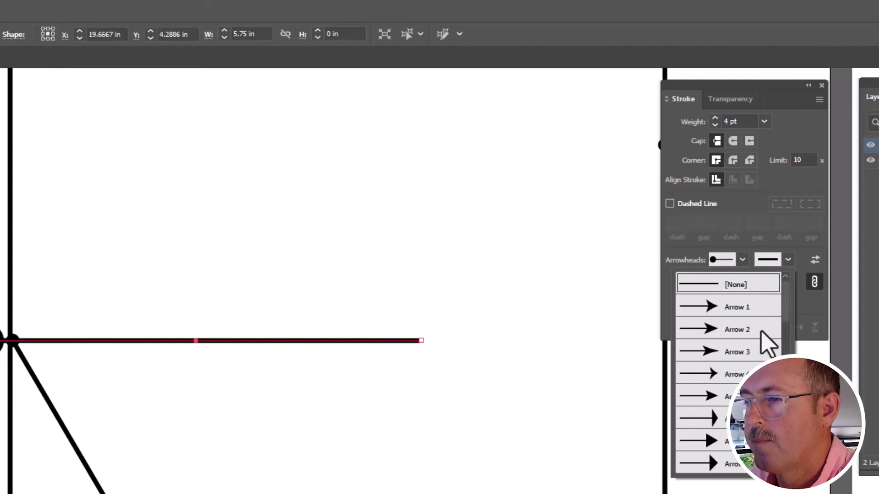
pyautogui.scroll(-3, 765, 337)
pyautogui.scroll(-3, 745, 348)
pyautogui.click(746, 347)
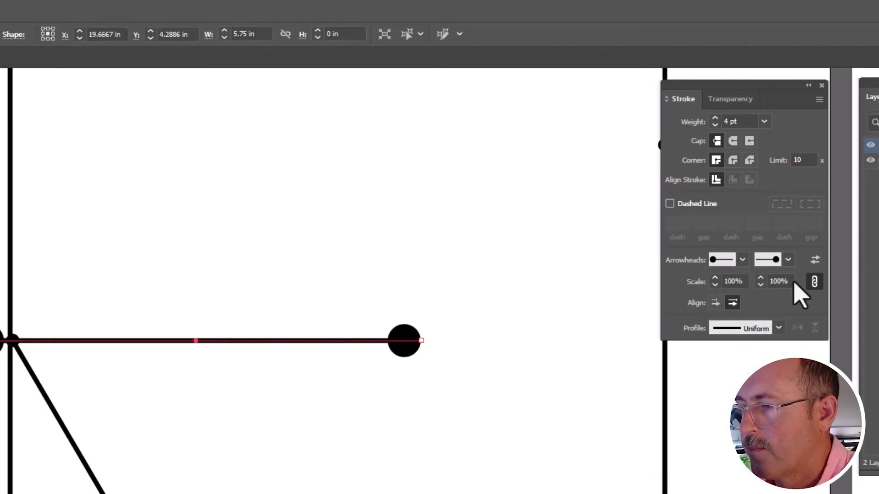
pyautogui.doubleClick(780, 281)
pyautogui.write('40')
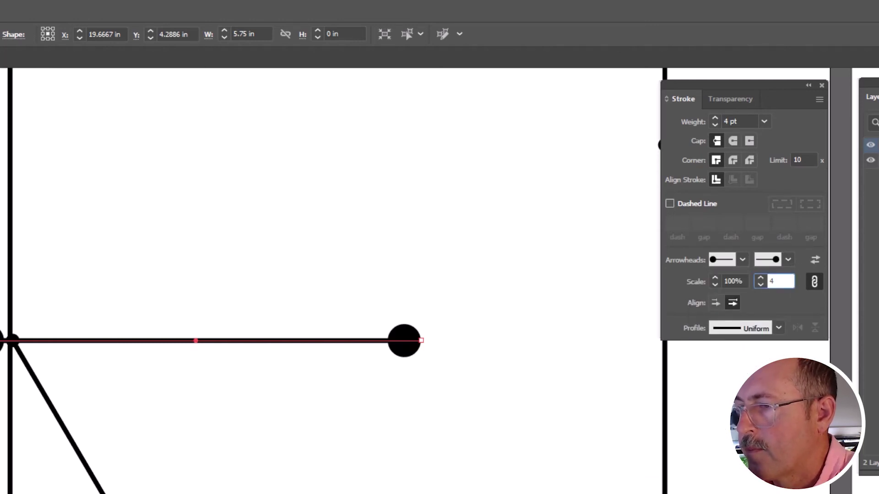
pyautogui.press('Return')
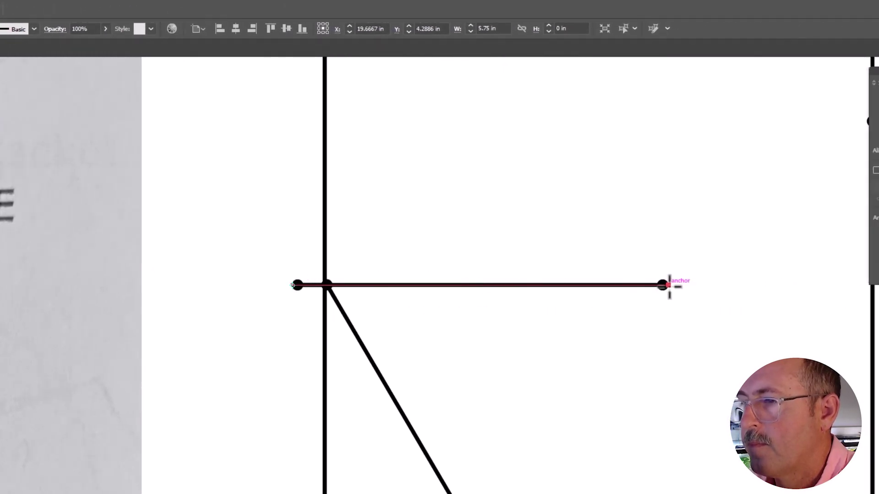
# Step: Angle the line's right end up and snap it onto the top line as the shoulder slope
pyautogui.moveTo(669, 286); pyautogui.dragTo(587, 77)
pyautogui.moveTo(611, 348); pyautogui.dragTo(593, 488)
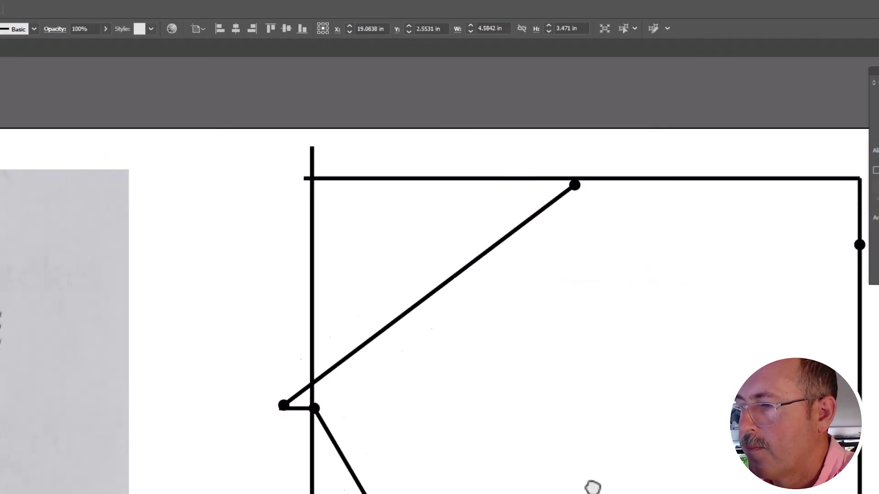
pyautogui.moveTo(589, 281); pyautogui.dragTo(581, 281)
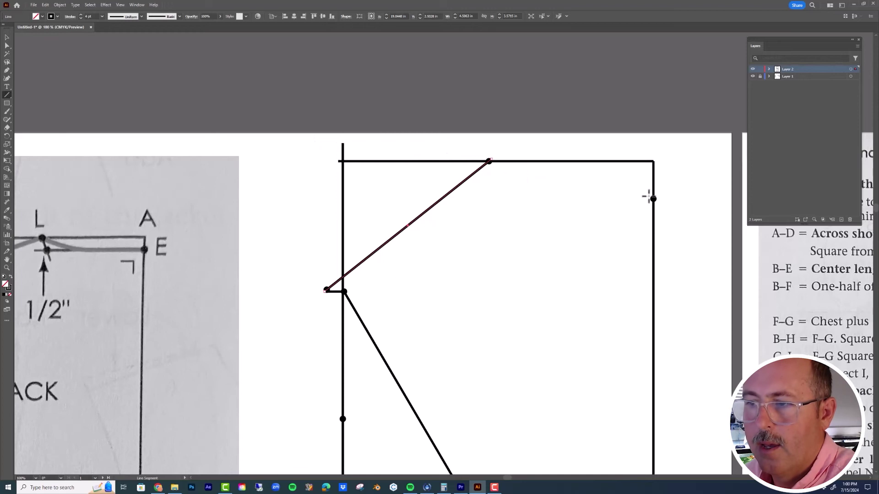
# Step: Draw a horizontal line inward from the right-edge point and add a new layer named Pattern
pyautogui.moveTo(662, 198); pyautogui.dragTo(435, 189)
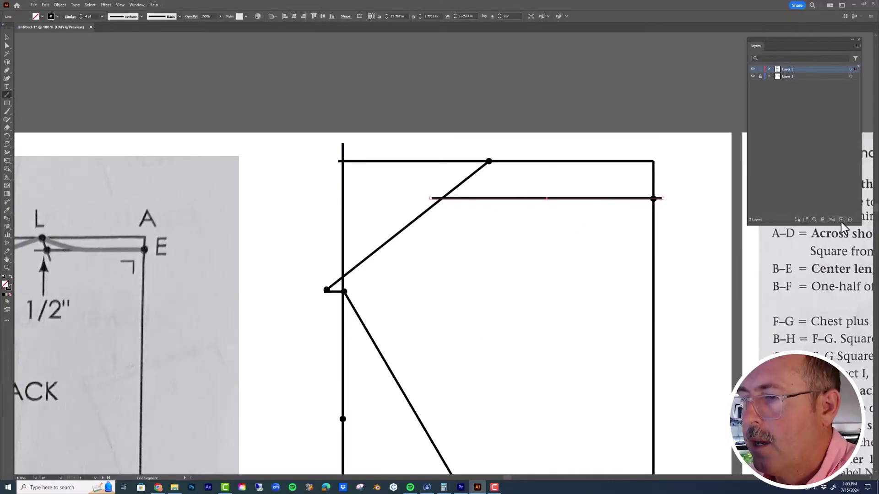
pyautogui.click(841, 221)
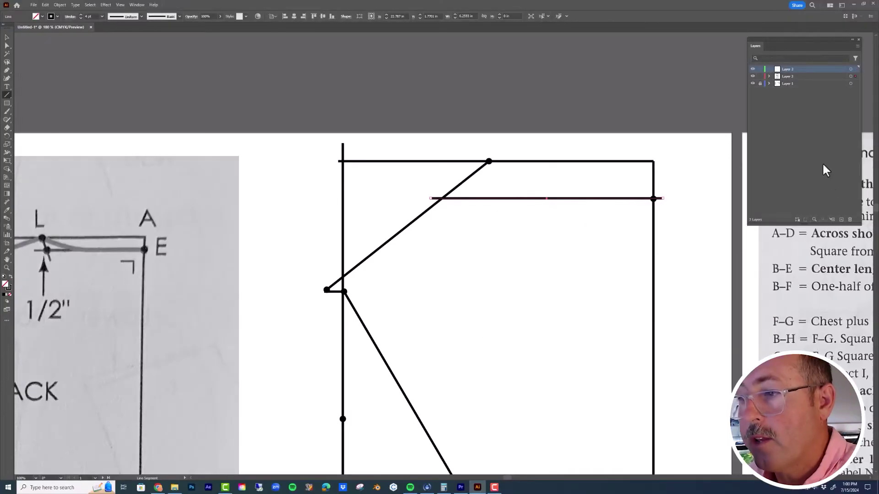
pyautogui.doubleClick(788, 69)
pyautogui.write('Pattern')
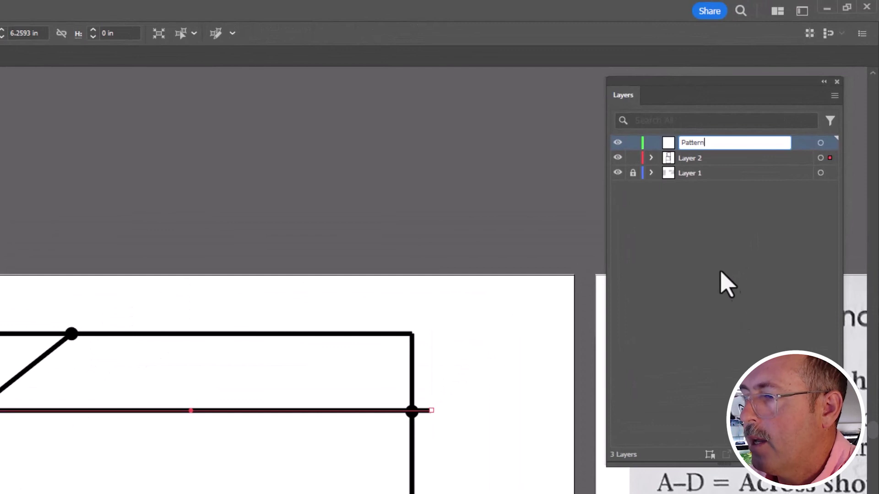
pyautogui.press('Return')
# Step: Lock Layer 2 and Layer 1, leaving Pattern as the active drawing layer
pyautogui.click(632, 158)
pyautogui.click(633, 172)
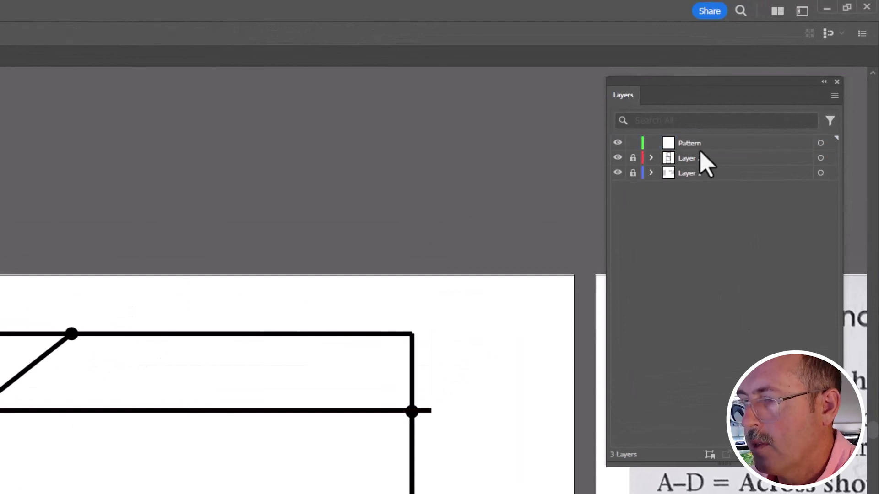
pyautogui.click(710, 147)
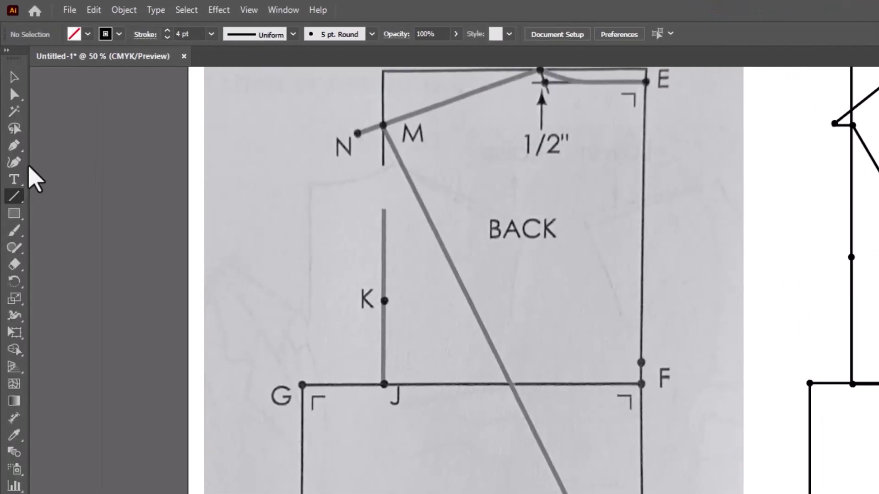
# Step: Trace the shirt back outline with the Pen tool in a cyan stroke, curving the armhole and neckline
pyautogui.click(13, 147)
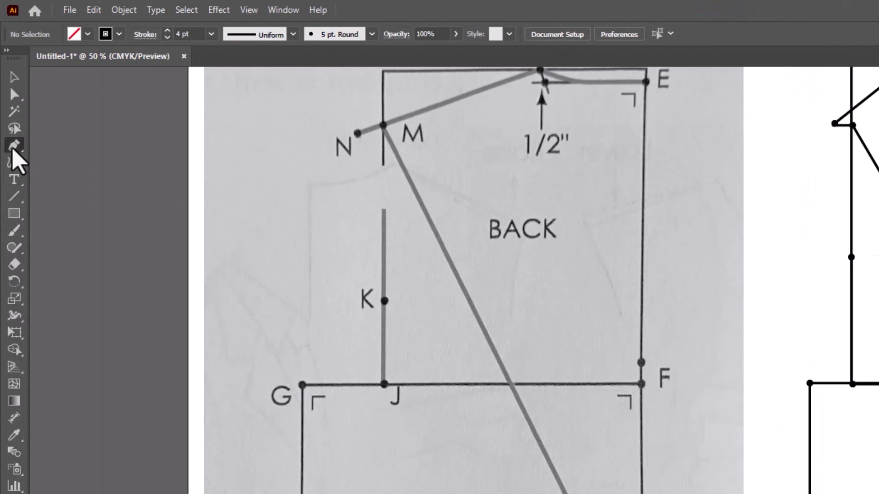
pyautogui.click(119, 34)
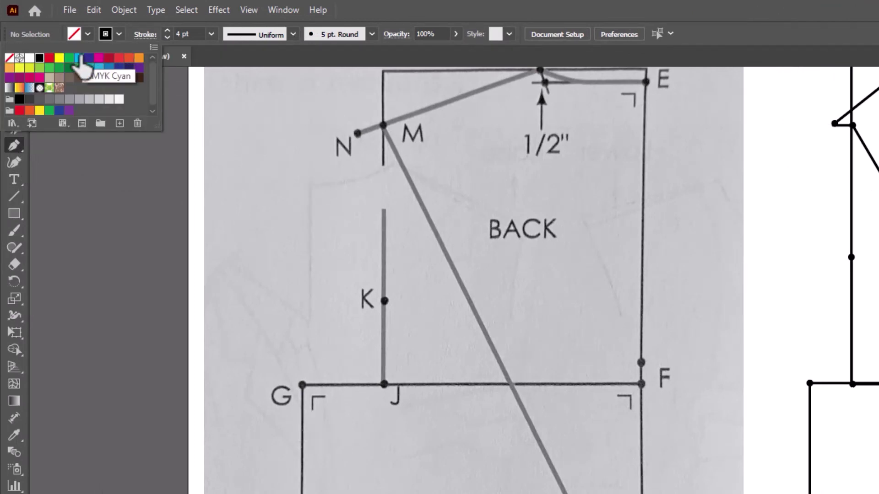
pyautogui.click(79, 58)
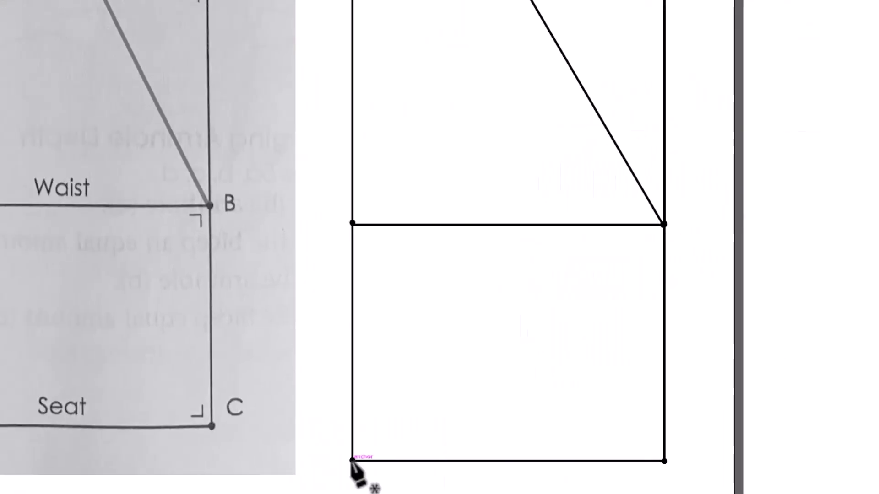
pyautogui.click(359, 463)
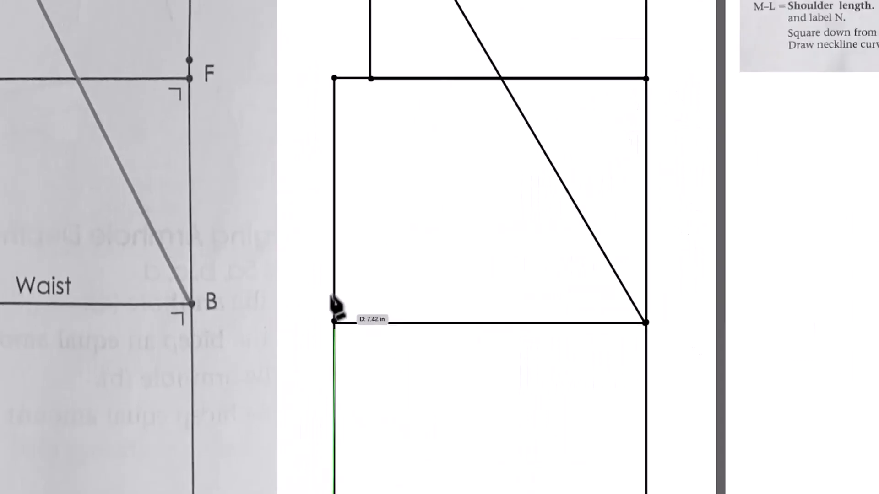
pyautogui.click(324, 137)
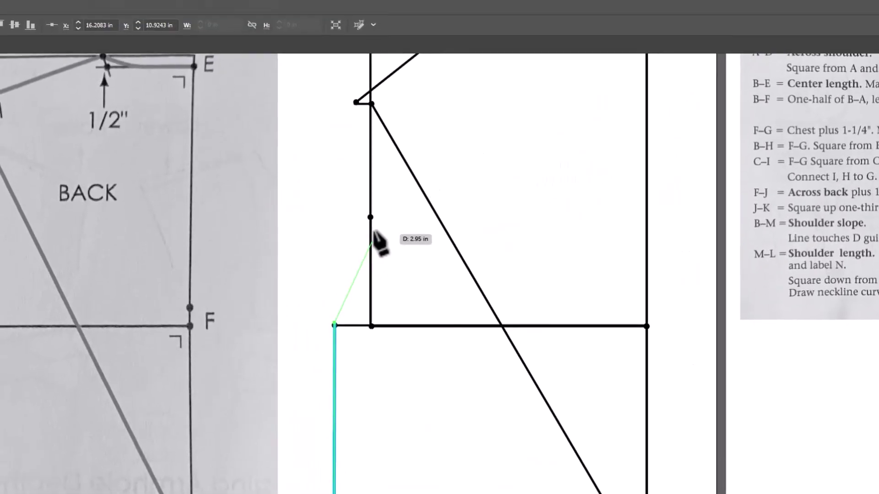
pyautogui.moveTo(370, 221); pyautogui.dragTo(372, 186)
pyautogui.scroll(6, 358, 280)
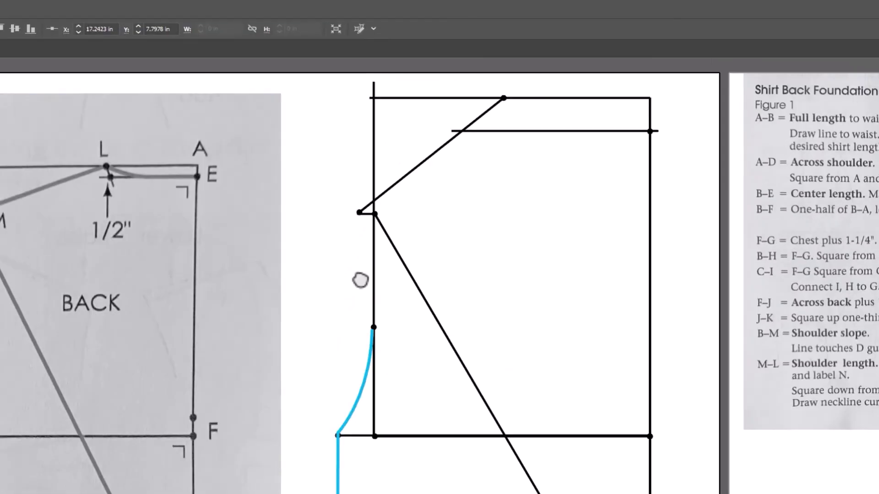
pyautogui.moveTo(353, 369); pyautogui.dragTo(341, 352)
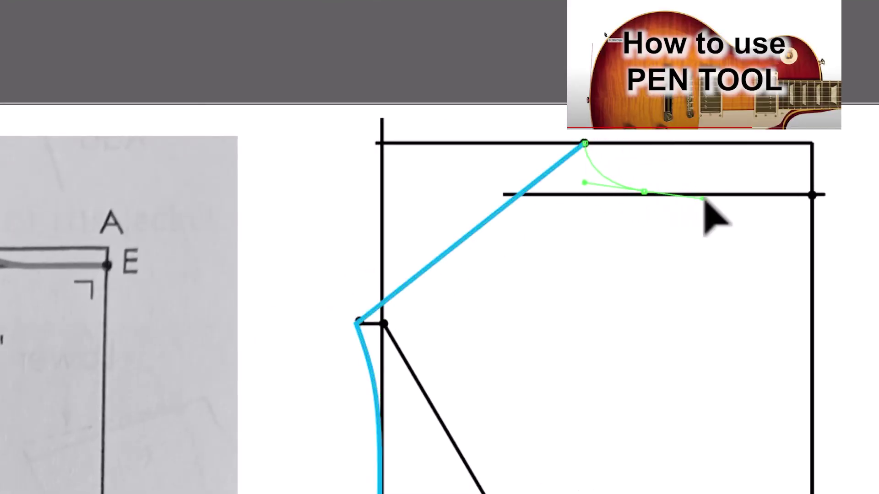
pyautogui.moveTo(704, 199); pyautogui.dragTo(710, 195)
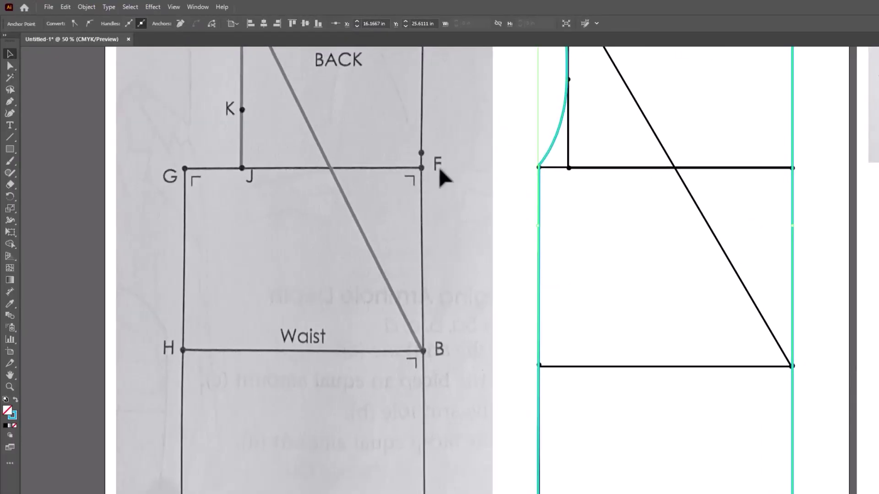
# Step: Fill the traced outline white and move it onto Artboard 3
pyautogui.click(538, 212)
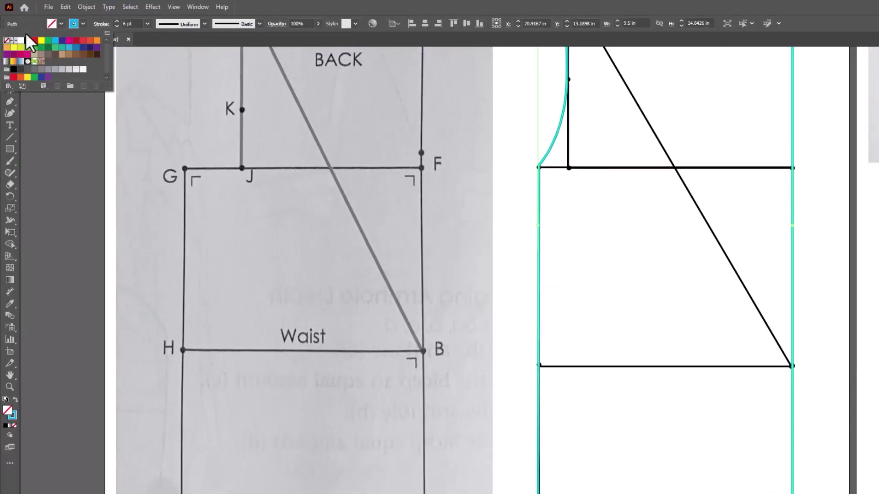
pyautogui.click(20, 40)
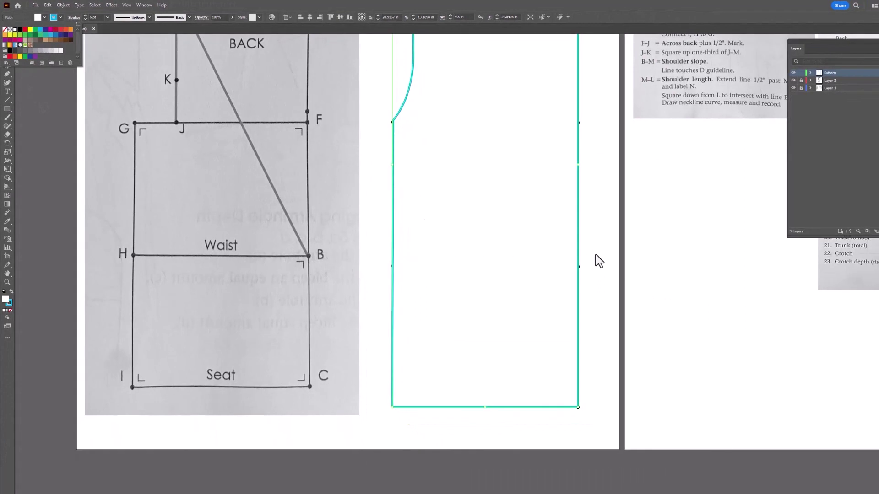
pyautogui.scroll(-3, 506, 235)
pyautogui.moveTo(558, 252); pyautogui.dragTo(582, 304)
pyautogui.hotkey('shift', 'o')
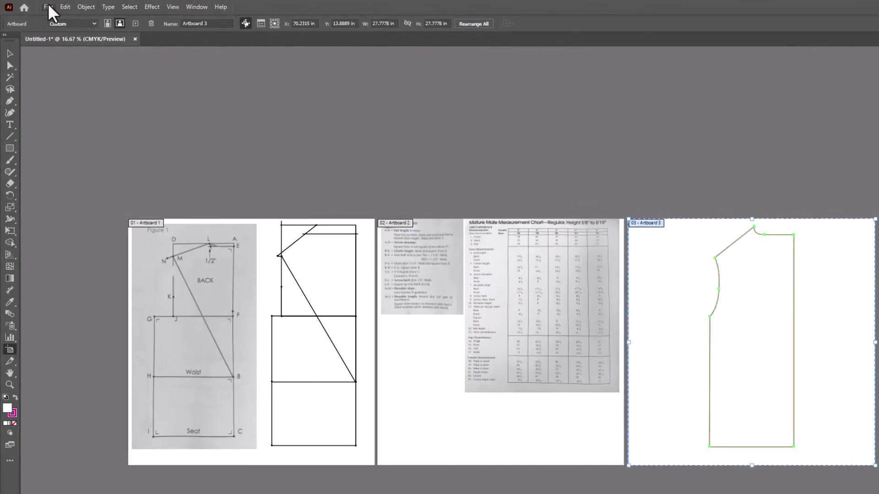
# Step: Export all artboards as PNG files named 'Patterns' with a White background
pyautogui.click(48, 6)
pyautogui.moveTo(87, 222)
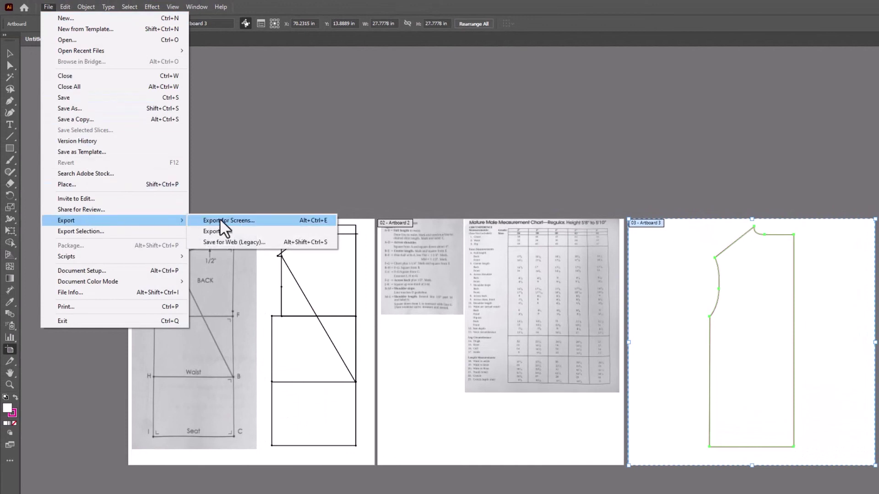
pyautogui.click(240, 231)
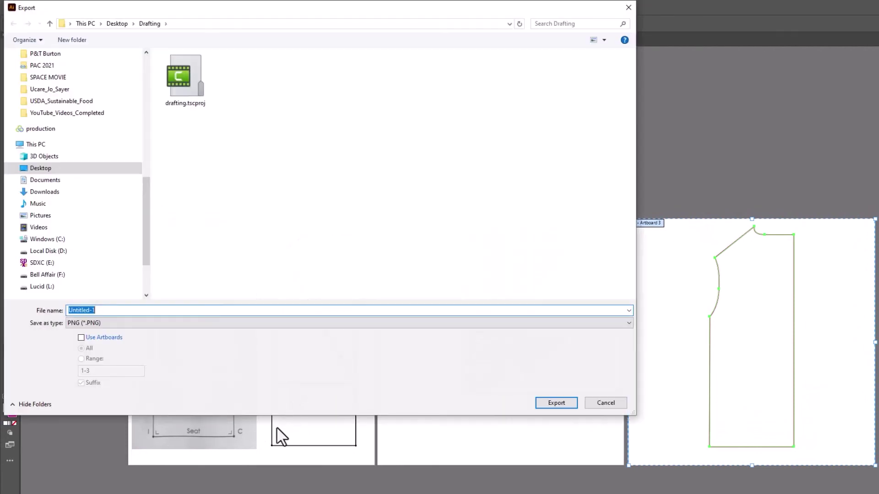
pyautogui.click(79, 336)
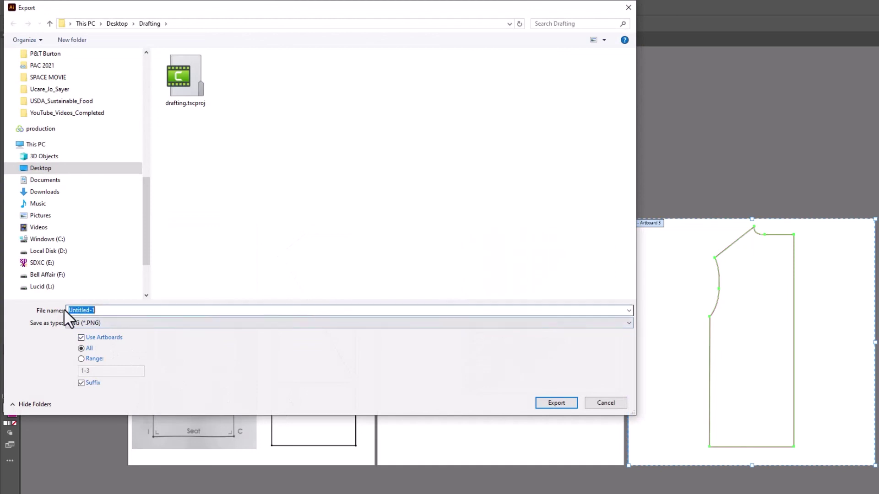
pyautogui.write('Patterns')
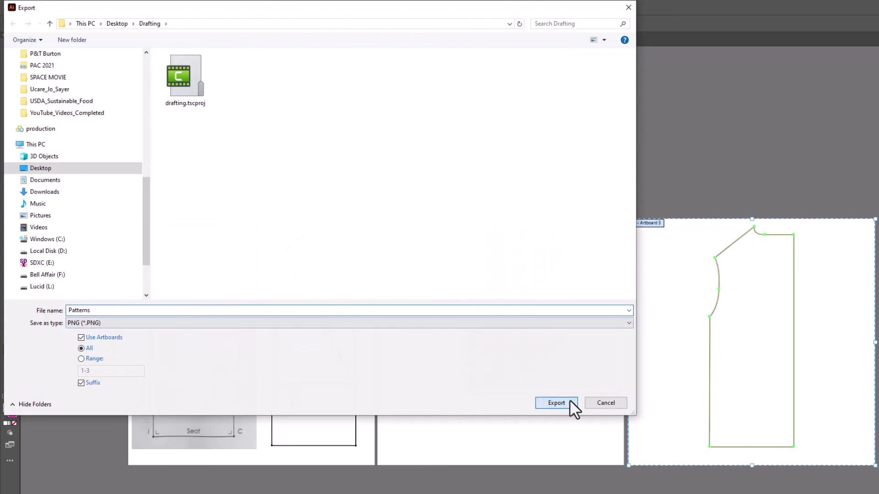
pyautogui.click(567, 402)
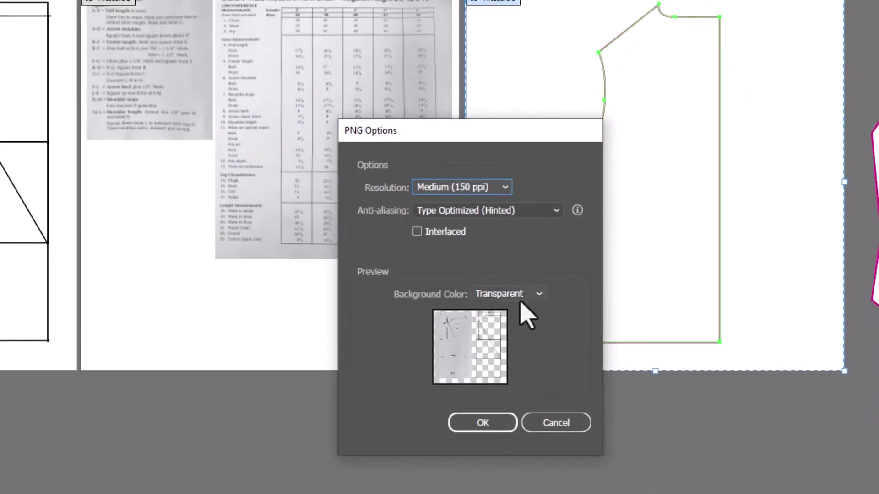
pyautogui.click(530, 295)
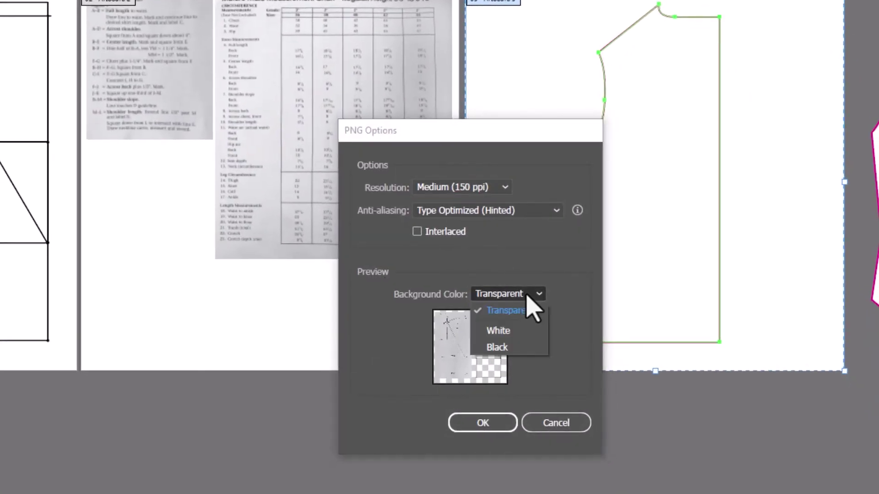
pyautogui.click(514, 334)
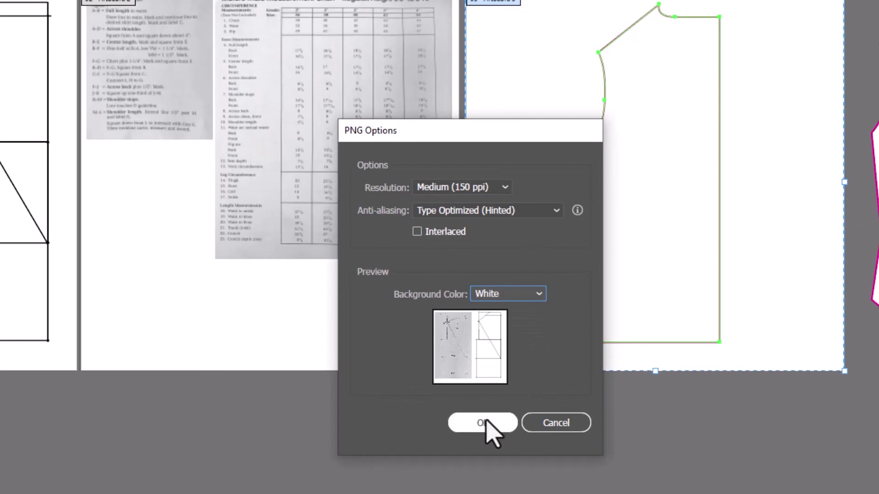